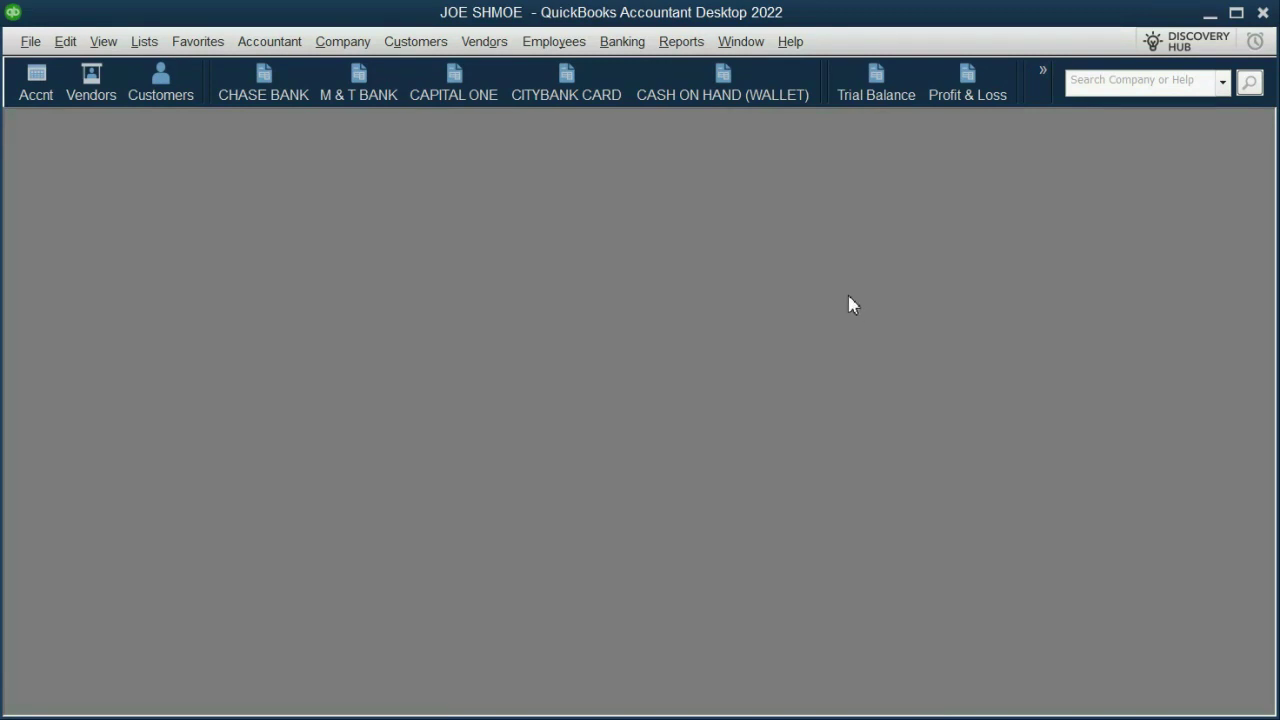
Start a new entry in the Chase Bank register dated 06/29/2016
{"action": "left_click", "coordinate": [264, 85]}
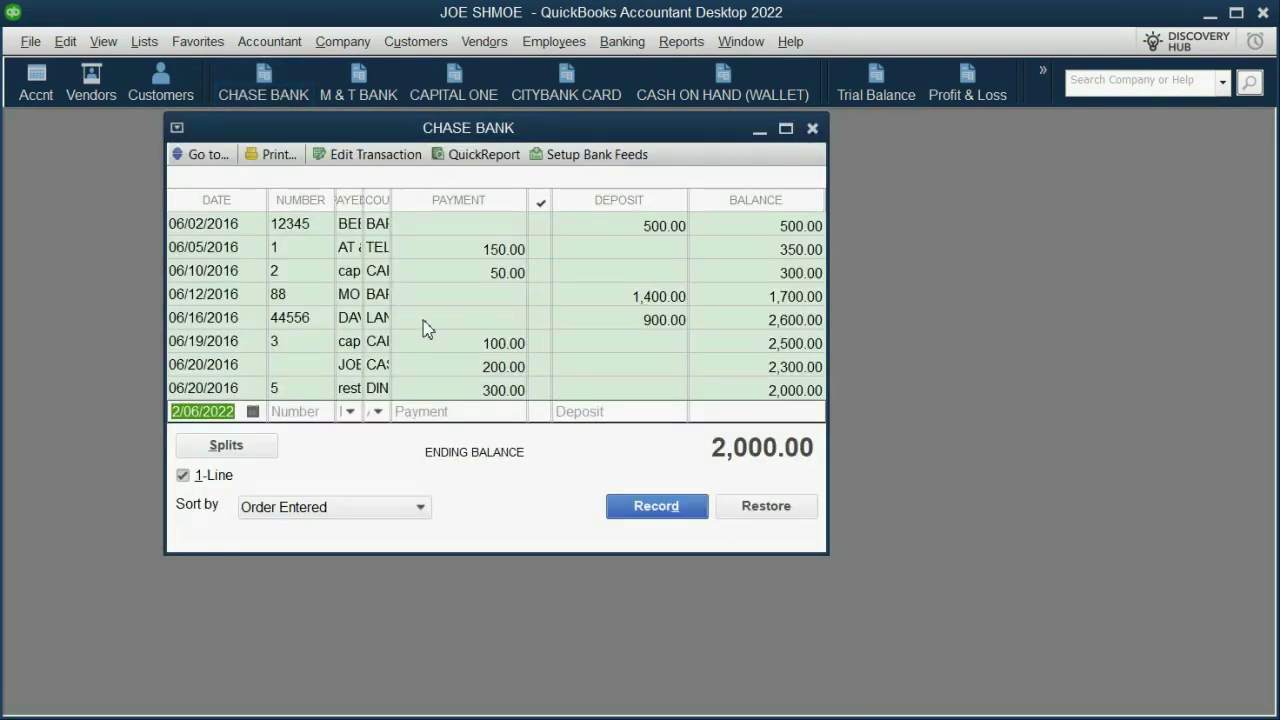
{"action": "left_click", "coordinate": [253, 413]}
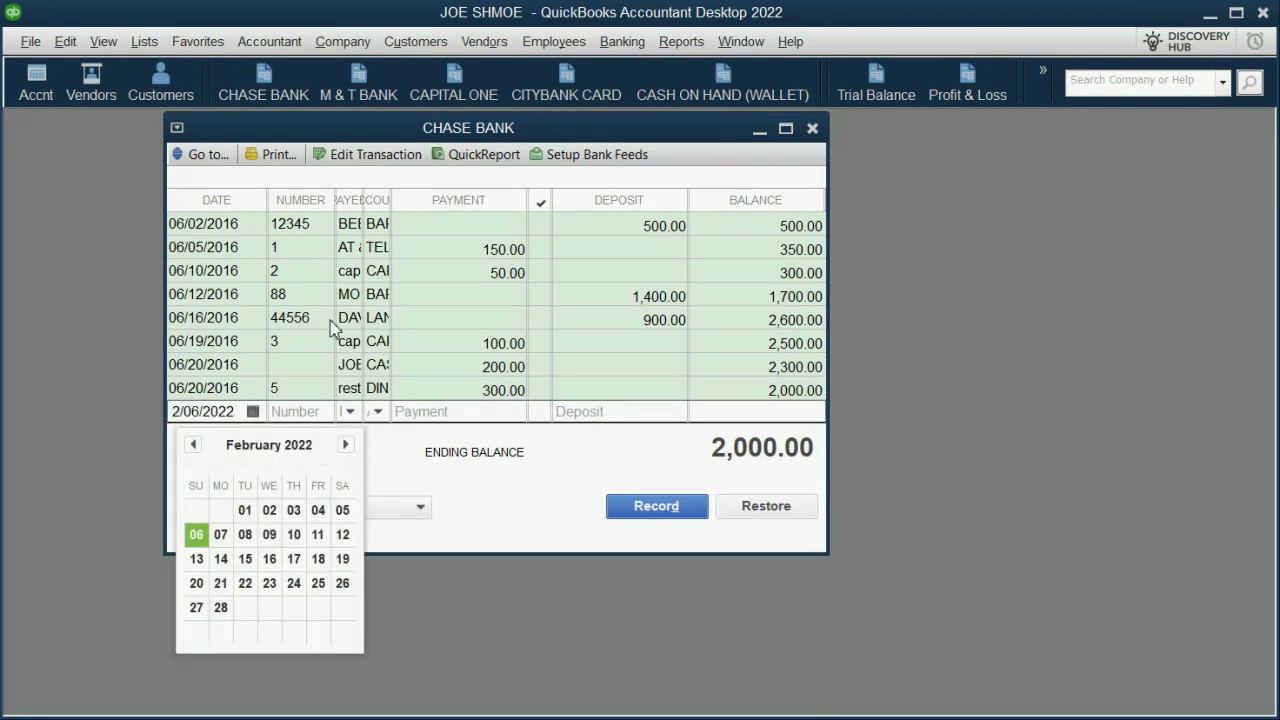
{"action": "key", "text": "Escape"}
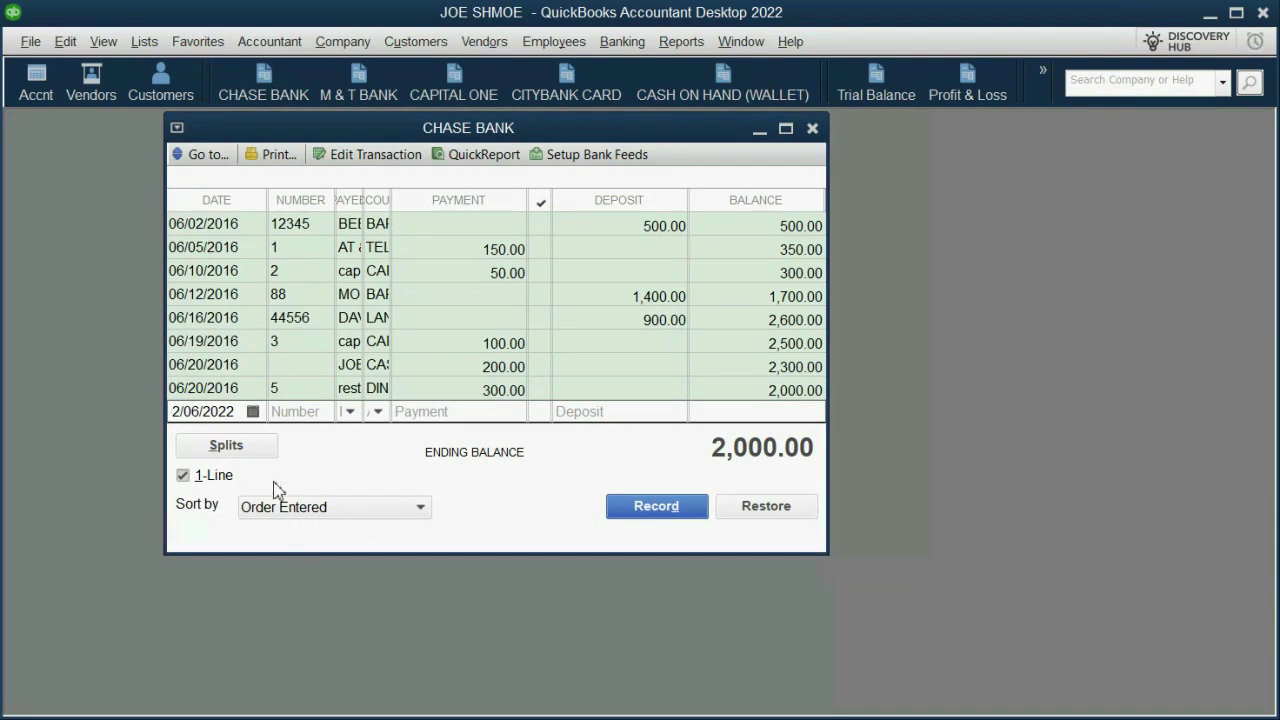
{"action": "left_click", "coordinate": [253, 412]}
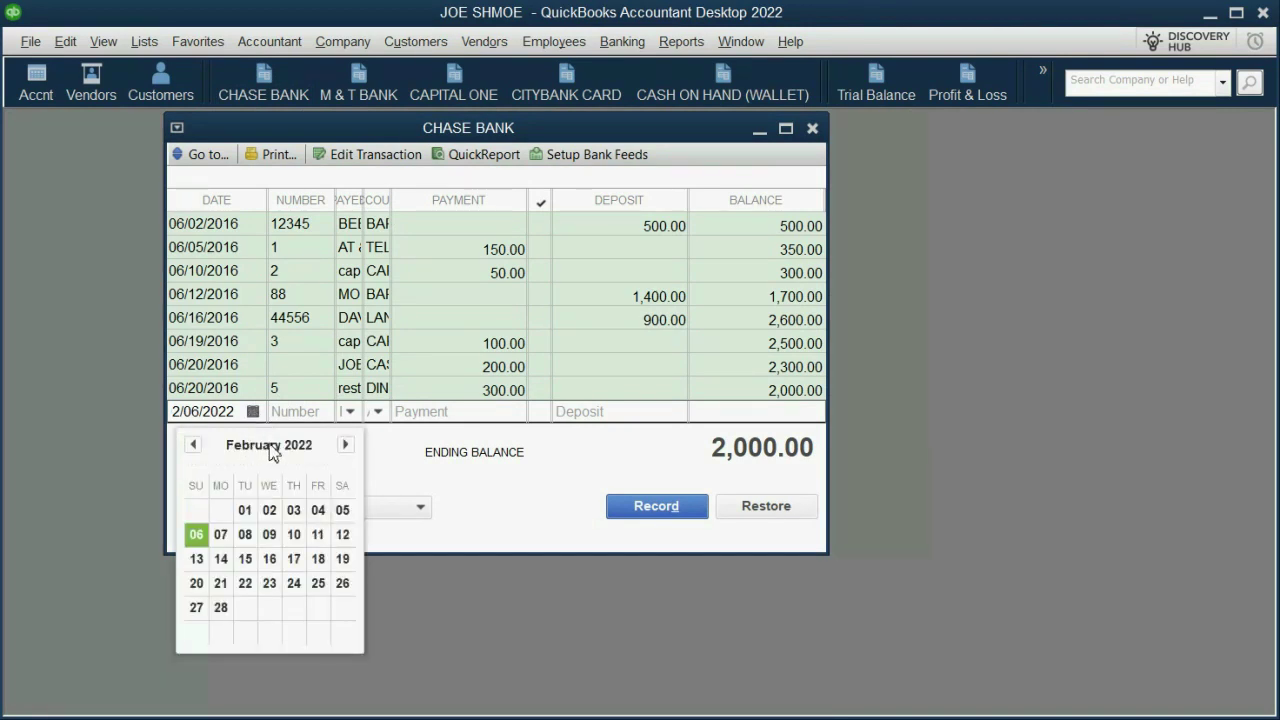
{"action": "left_click", "coordinate": [345, 445]}
{"action": "left_click", "coordinate": [345, 445]}
{"action": "left_click", "coordinate": [345, 445]}
{"action": "left_click", "coordinate": [345, 445]}
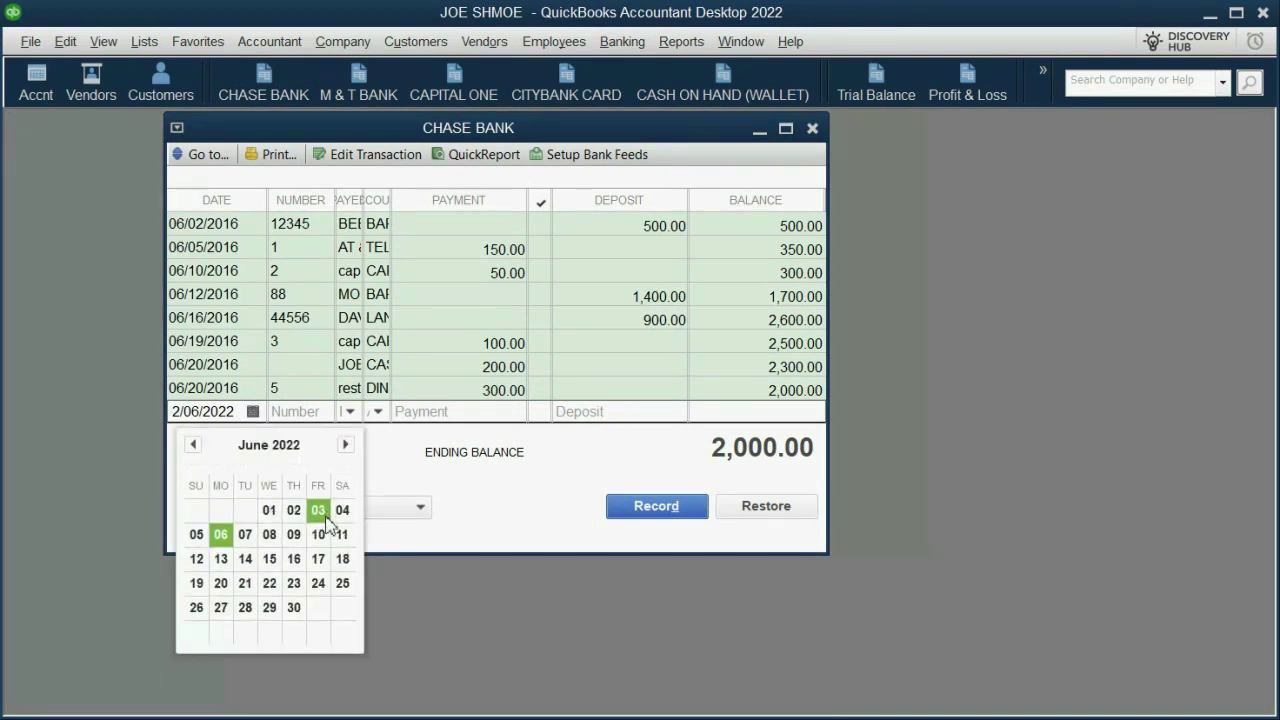
{"action": "left_click", "coordinate": [270, 607]}
{"action": "left_click", "coordinate": [238, 411]}
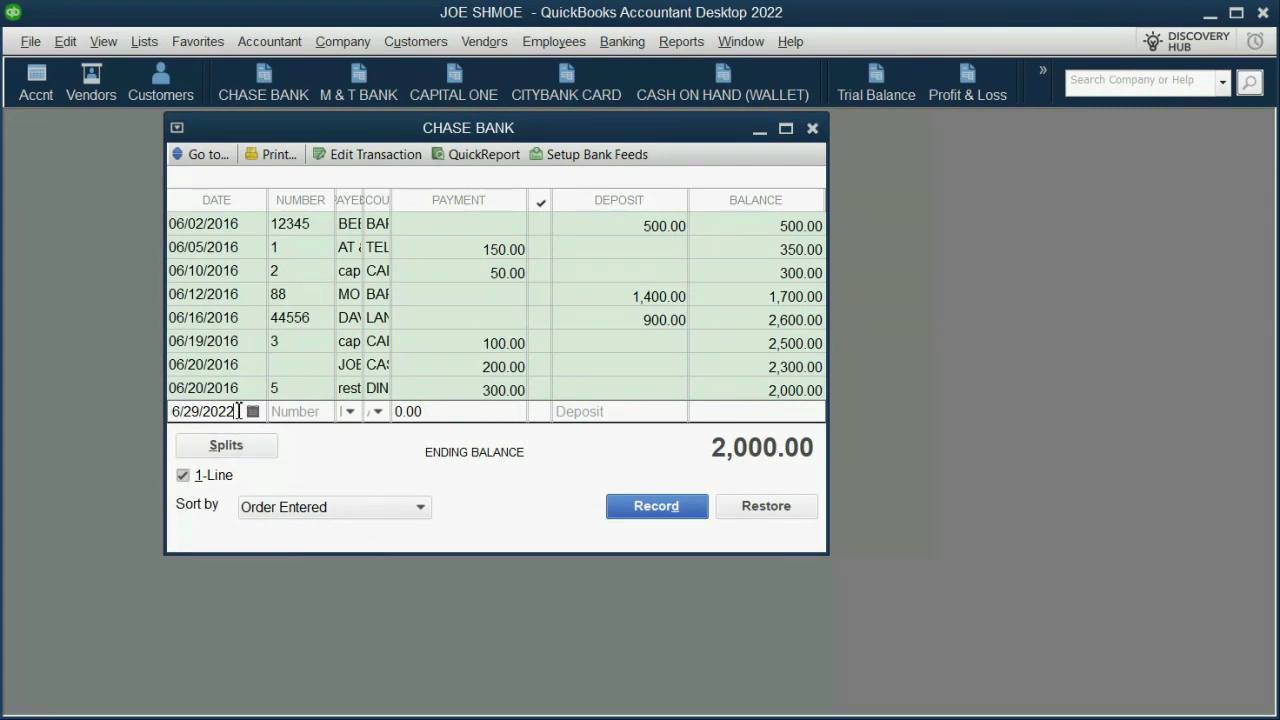
{"action": "key", "text": "BackSpace"}
{"action": "key", "text": "BackSpace"}
{"action": "type", "text": "16"}
{"action": "key", "text": "Tab"}
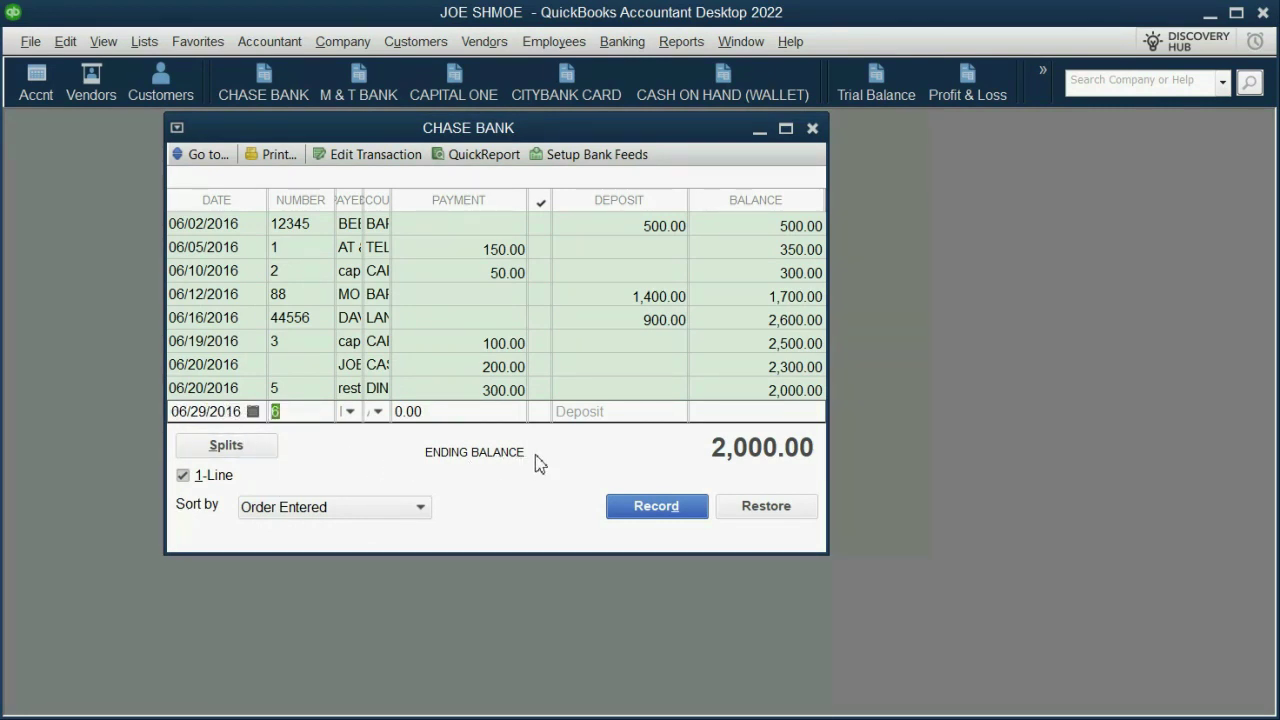
Keep check number 6, enter a 1,000.00 payment, and widen the register to show all columns
{"action": "key", "text": "Tab"}
{"action": "key", "text": "Tab"}
{"action": "key", "text": "Tab"}
{"action": "type", "text": "1,000"}
{"action": "key", "text": "Tab"}
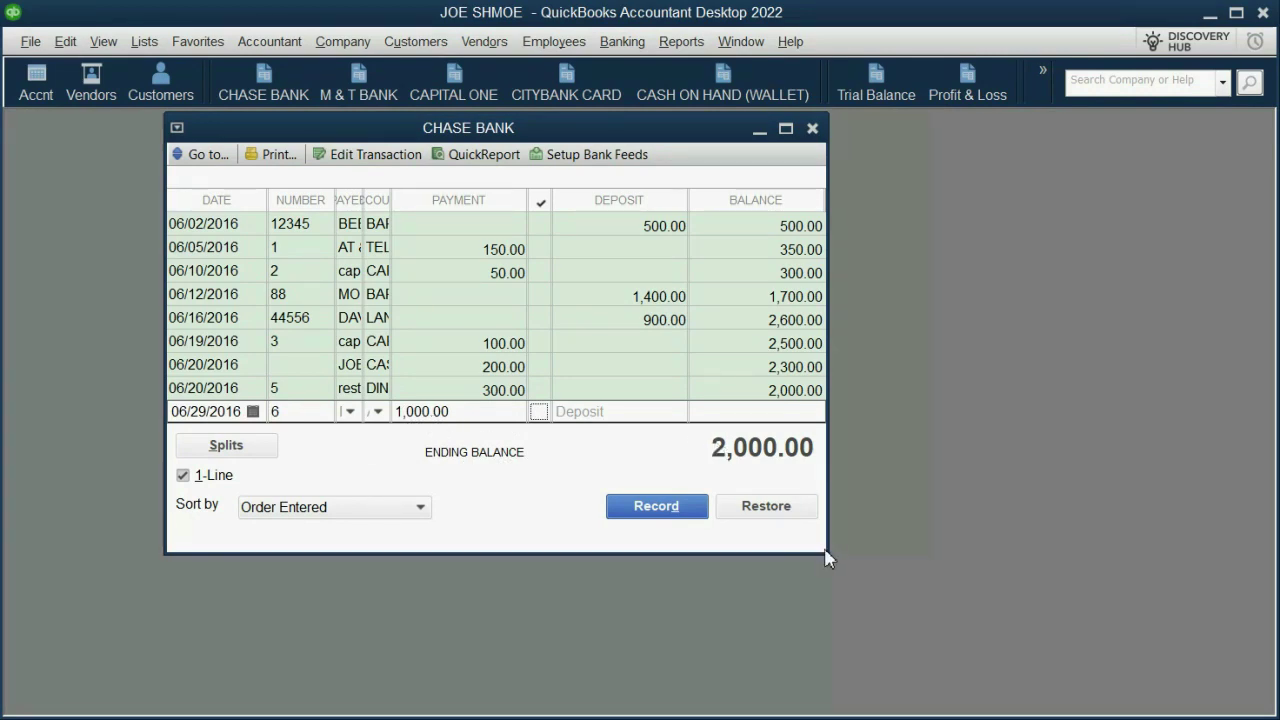
{"action": "left_click_drag", "start_coordinate": [829, 557], "coordinate": [1238, 690]}
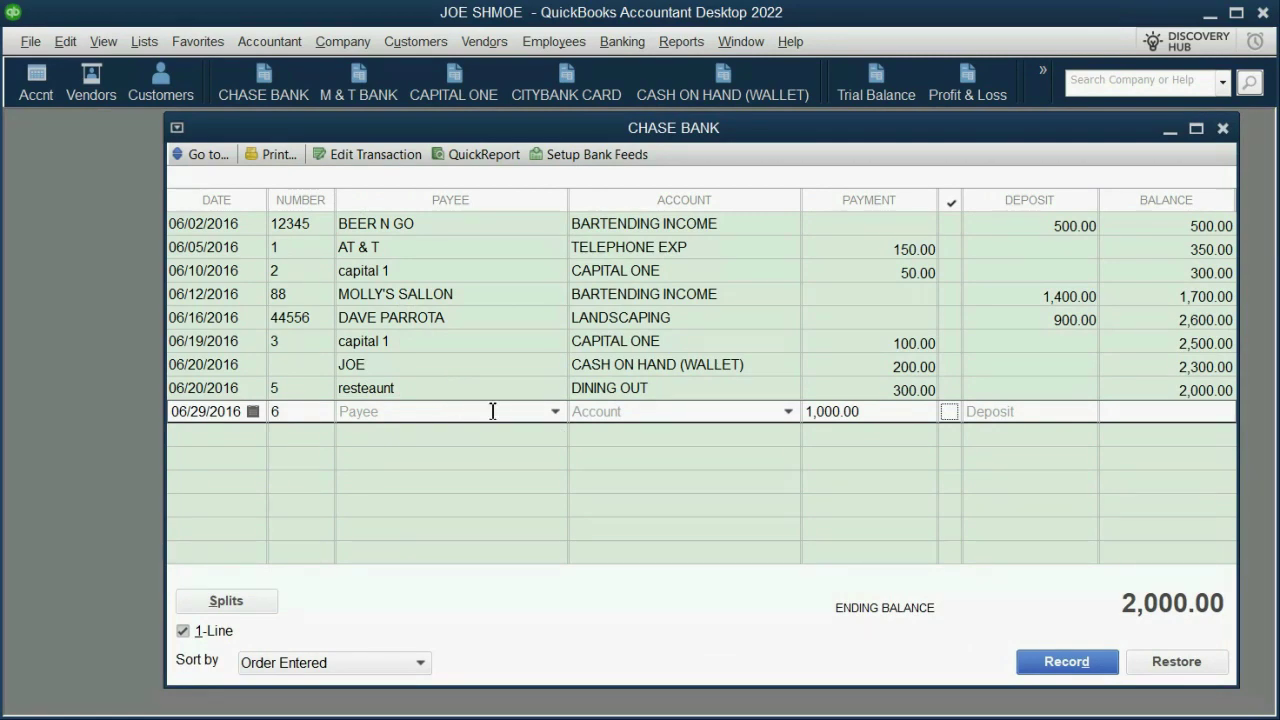
Add the borrower as a new Customer by name and set them as the check's payee
{"action": "left_click", "coordinate": [555, 412]}
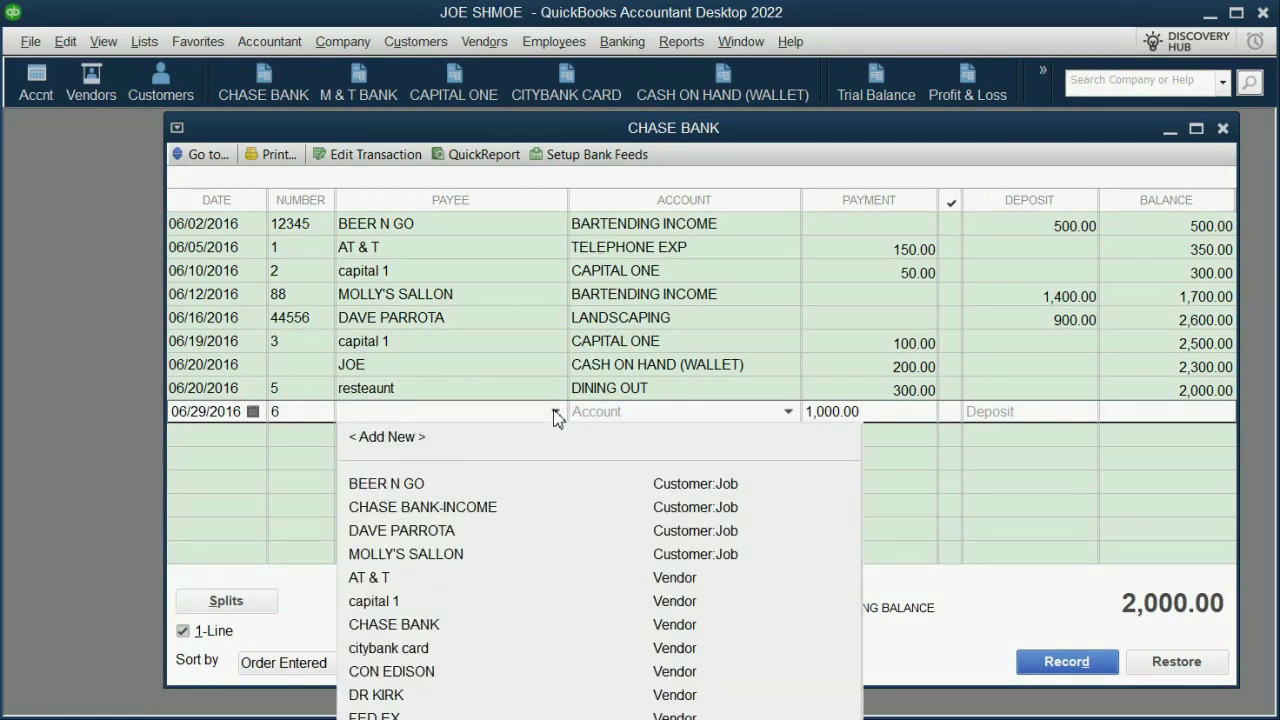
{"action": "left_click", "coordinate": [542, 437]}
{"action": "left_click", "coordinate": [614, 324]}
{"action": "left_click", "coordinate": [586, 416]}
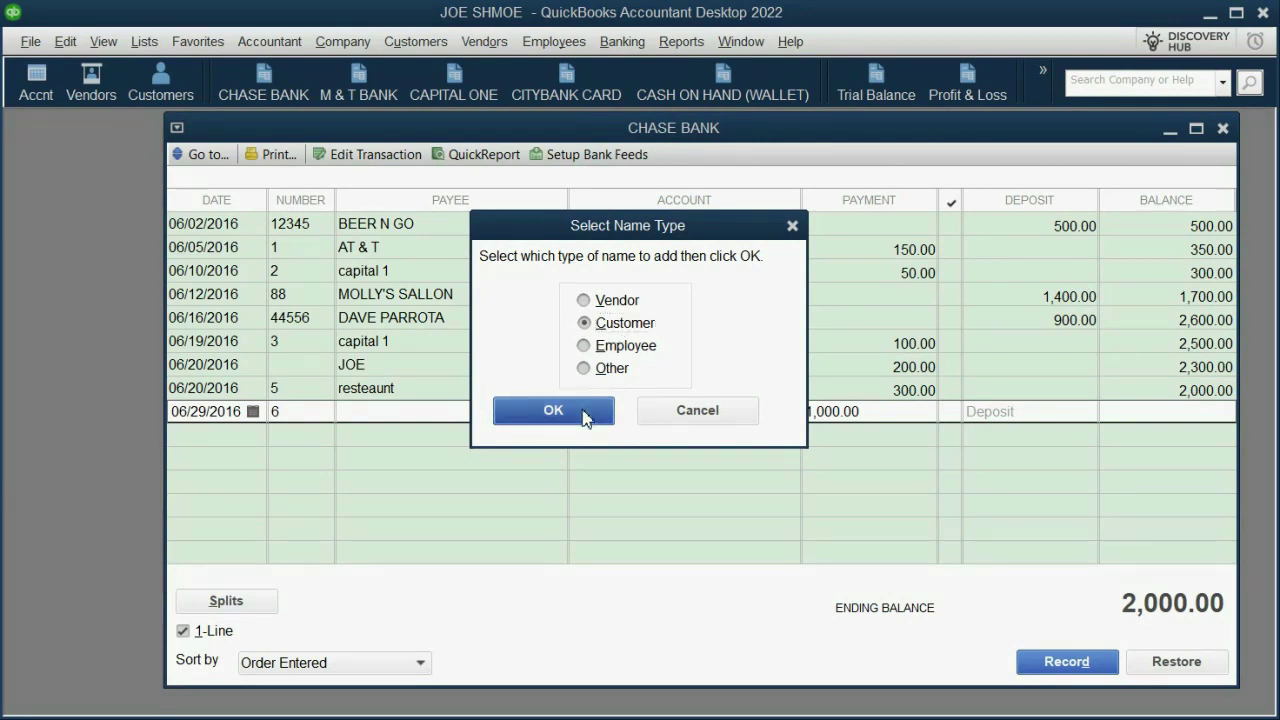
{"action": "type", "text": "DANNY DEADBEAT"}
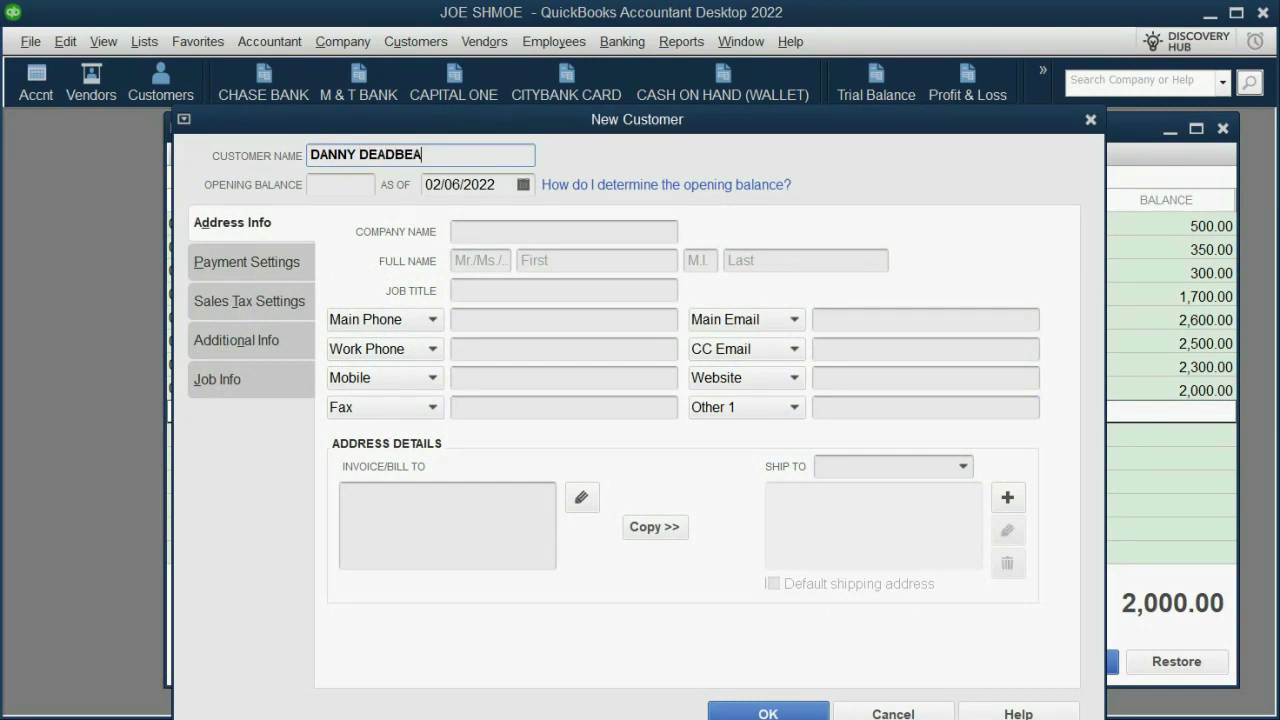
{"action": "left_click", "coordinate": [806, 713]}
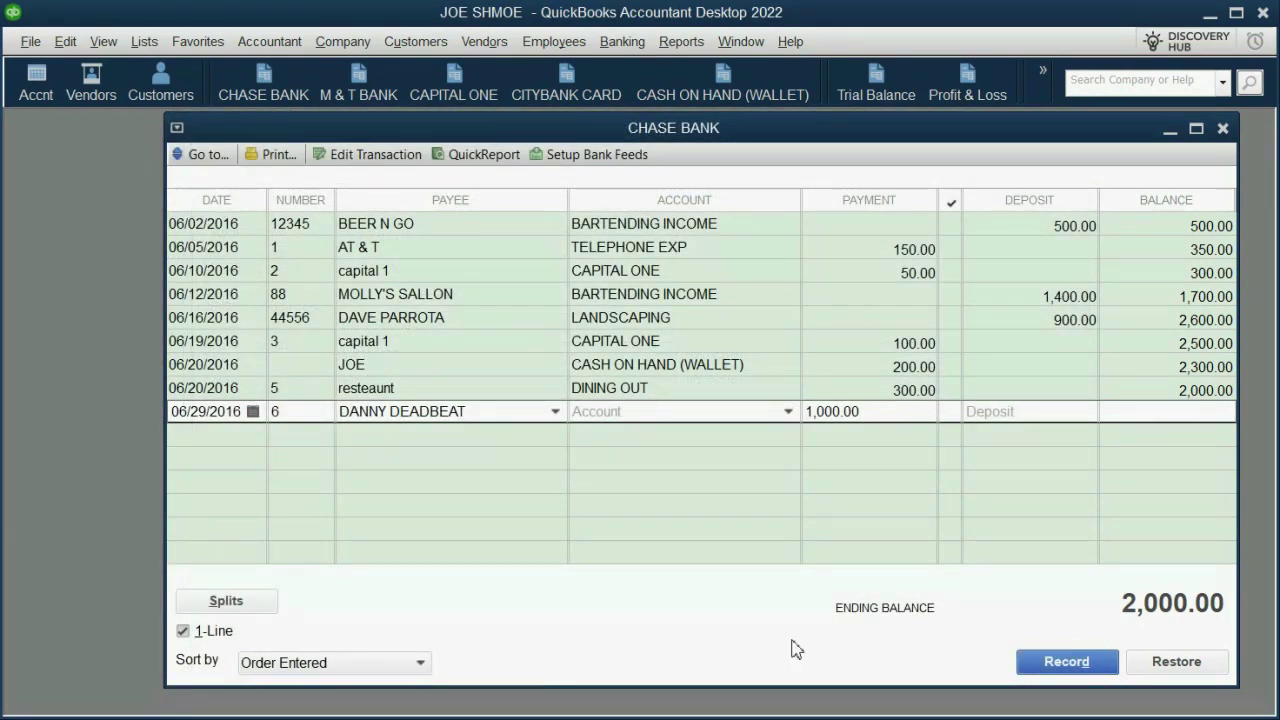
Create a loan receivable Other Current Asset account for the borrower and record check 6 for 1,000.00 to it
{"action": "left_click", "coordinate": [788, 411]}
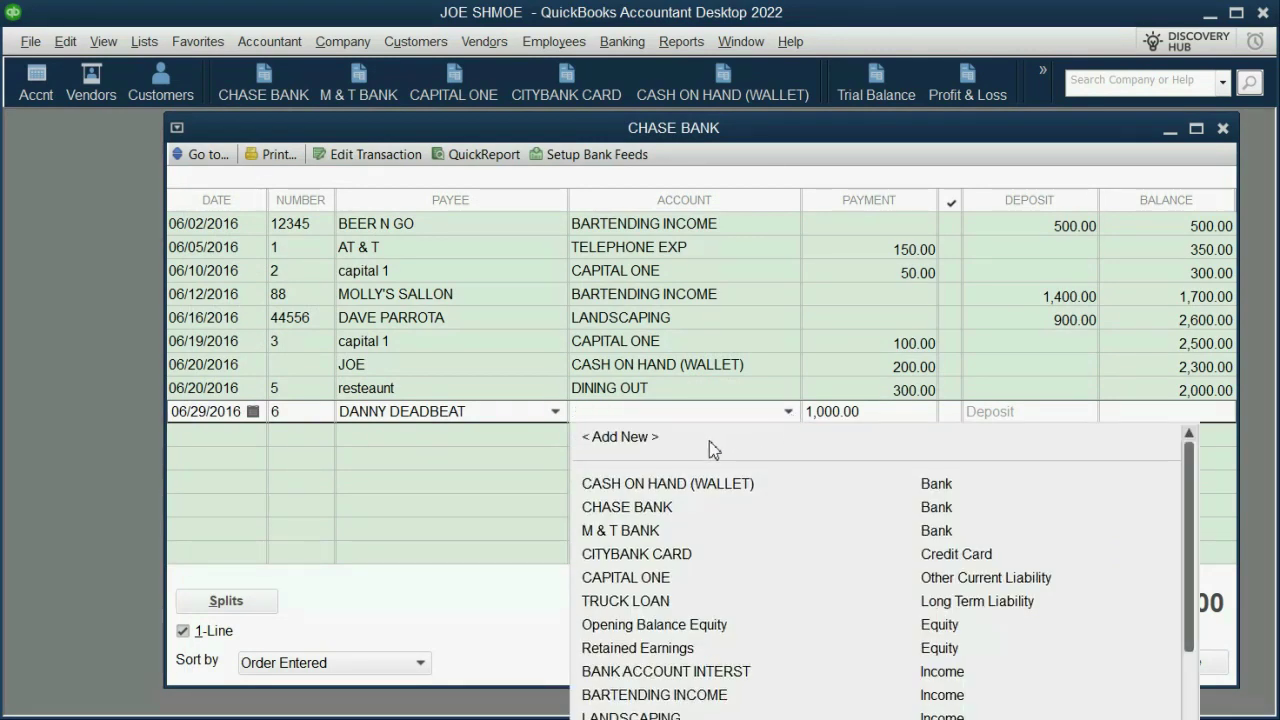
{"action": "left_click", "coordinate": [674, 446]}
{"action": "left_click", "coordinate": [515, 101]}
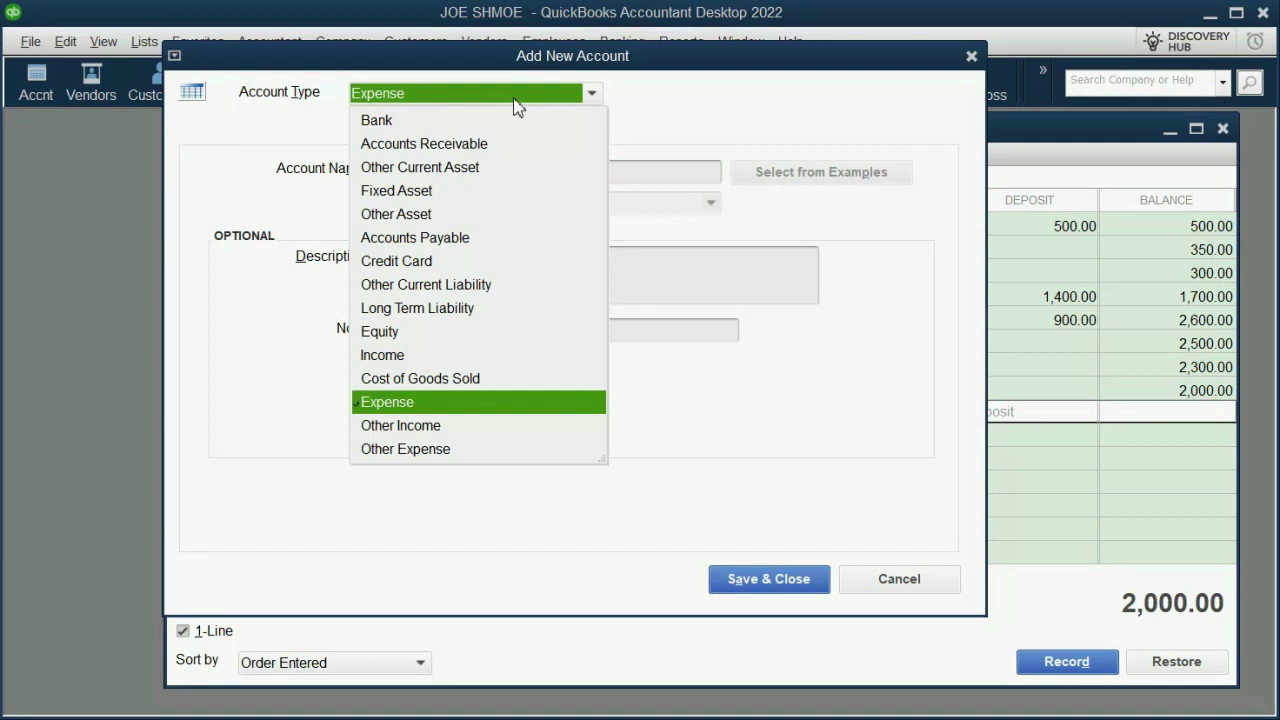
{"action": "left_click", "coordinate": [487, 167]}
{"action": "left_click", "coordinate": [483, 170]}
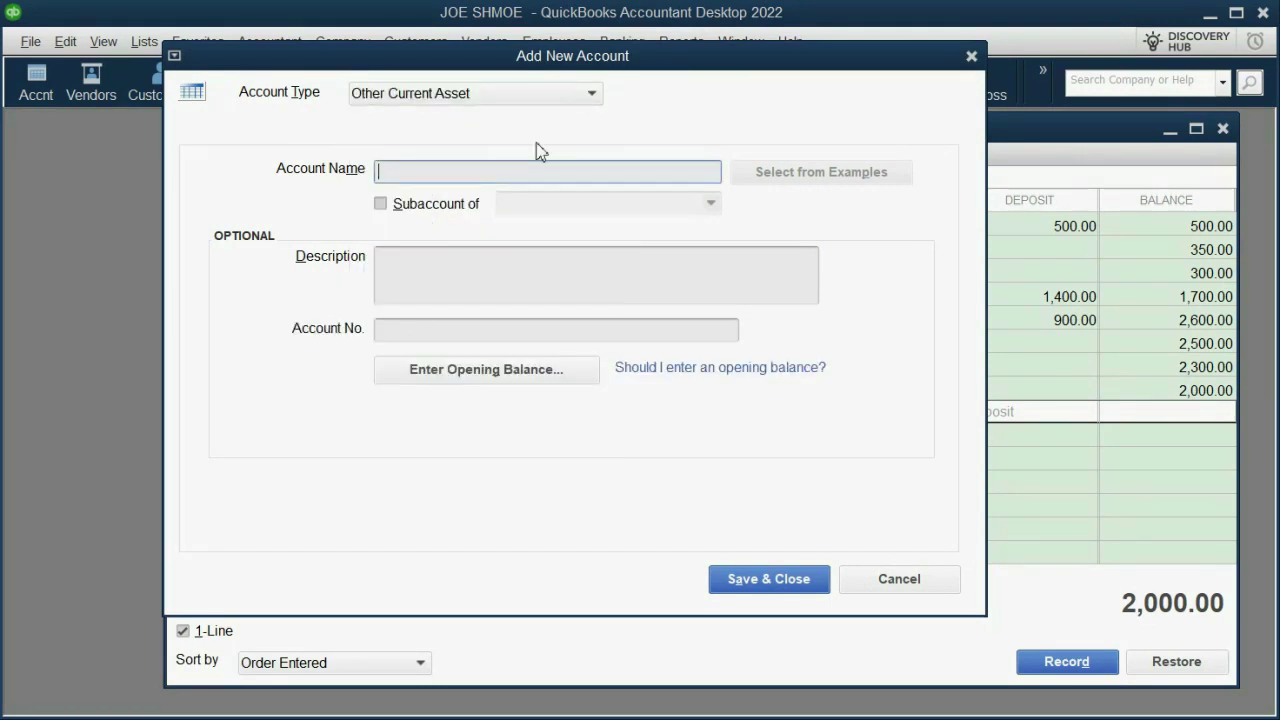
{"action": "type", "text": "LOAN RECEIVABLE V"}
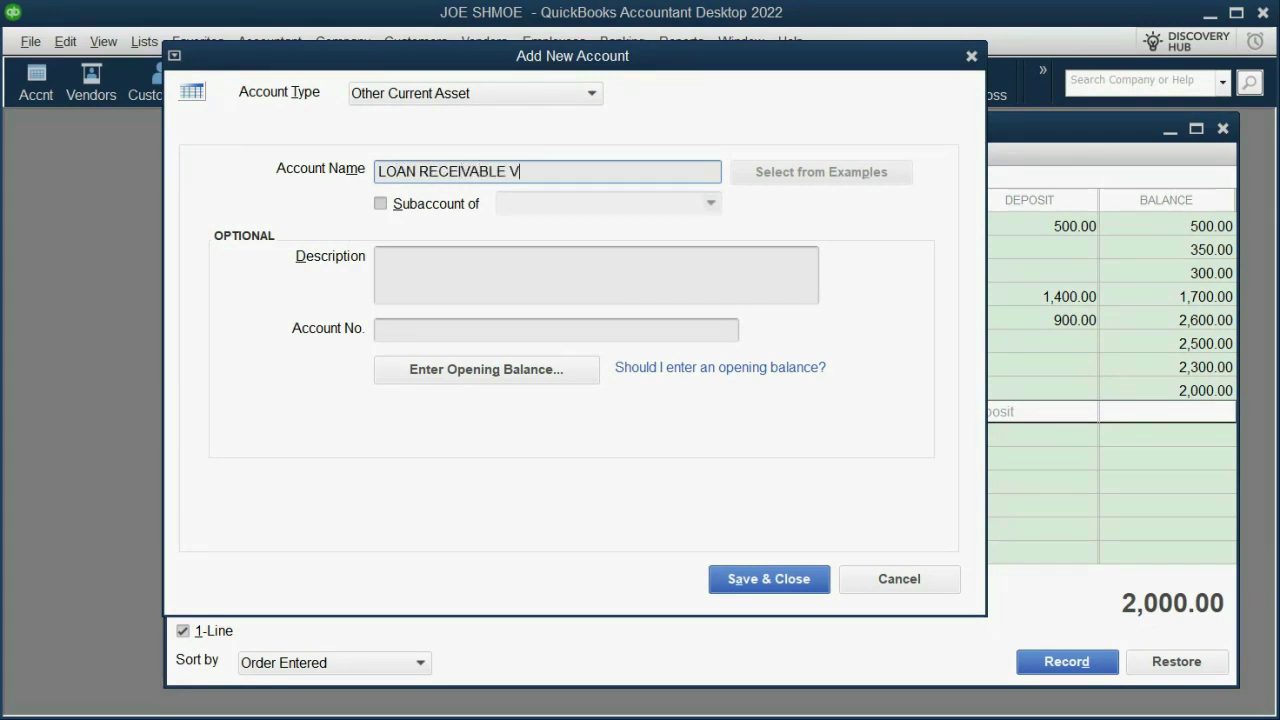
{"action": "key", "text": "BackSpace"}
{"action": "type", "text": "TO DANNY"}
{"action": "left_click", "coordinate": [779, 580]}
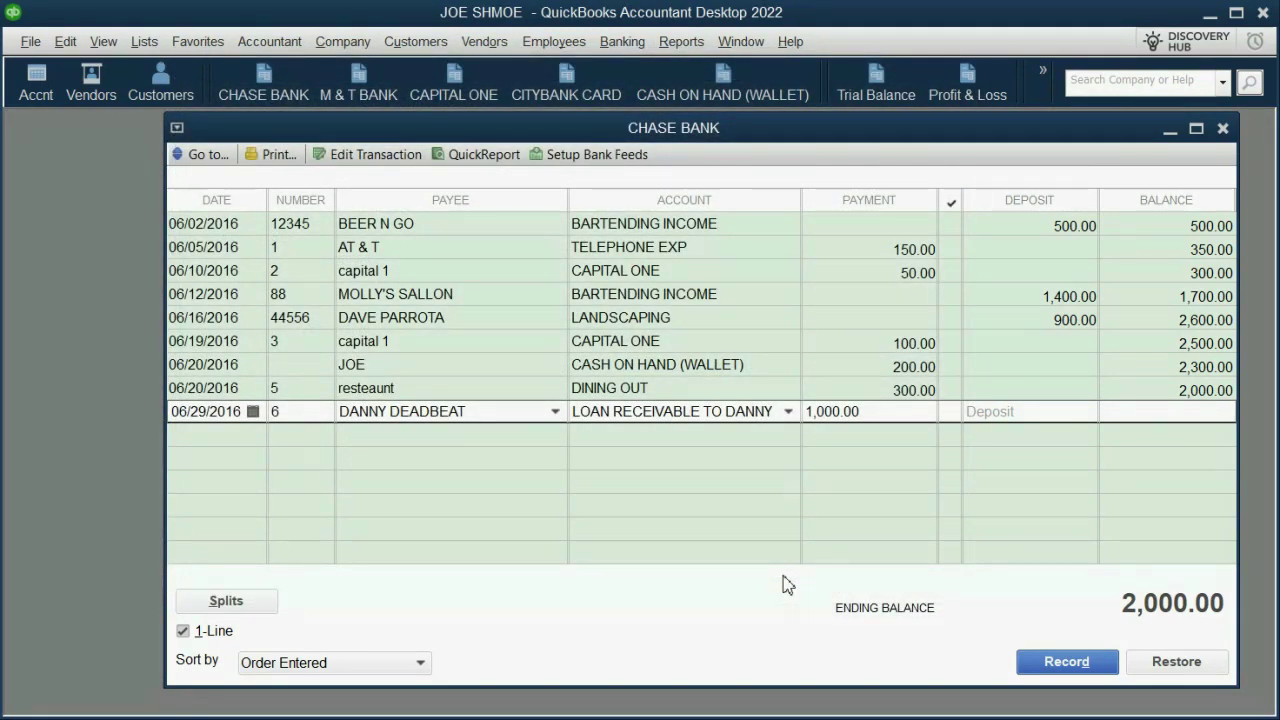
{"action": "left_click", "coordinate": [1051, 665]}
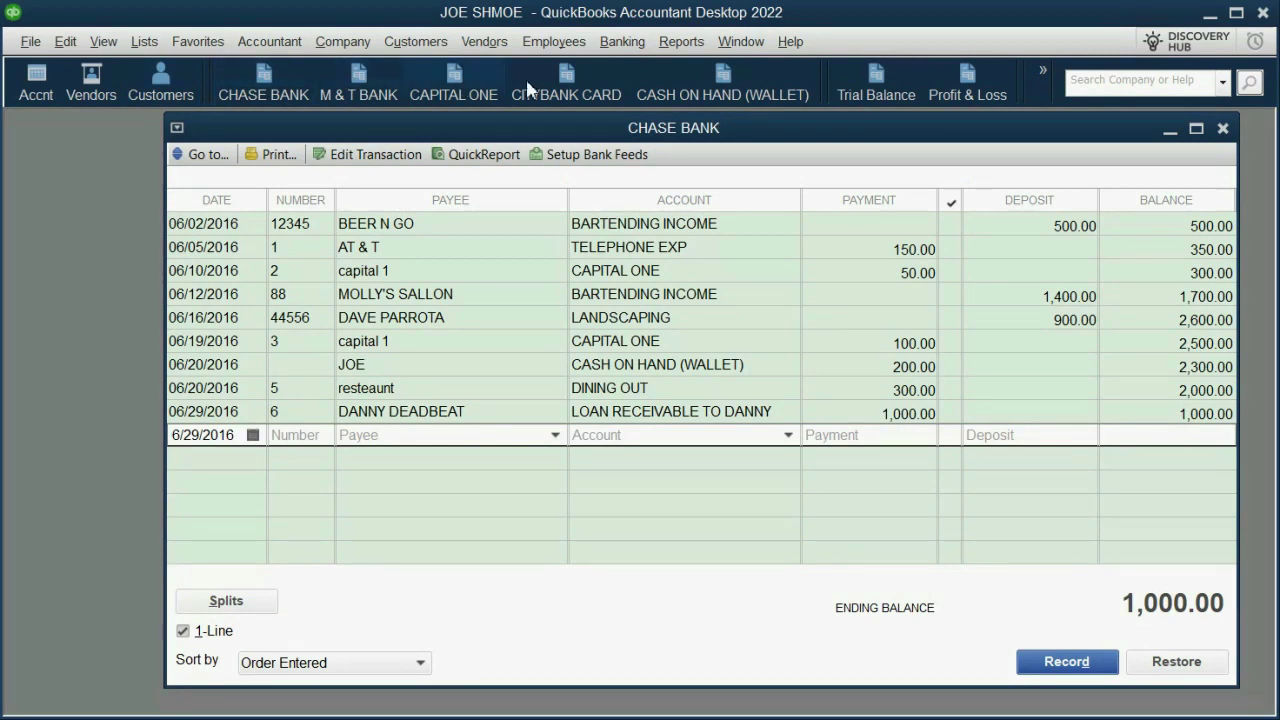
{"action": "left_click", "coordinate": [879, 91]}
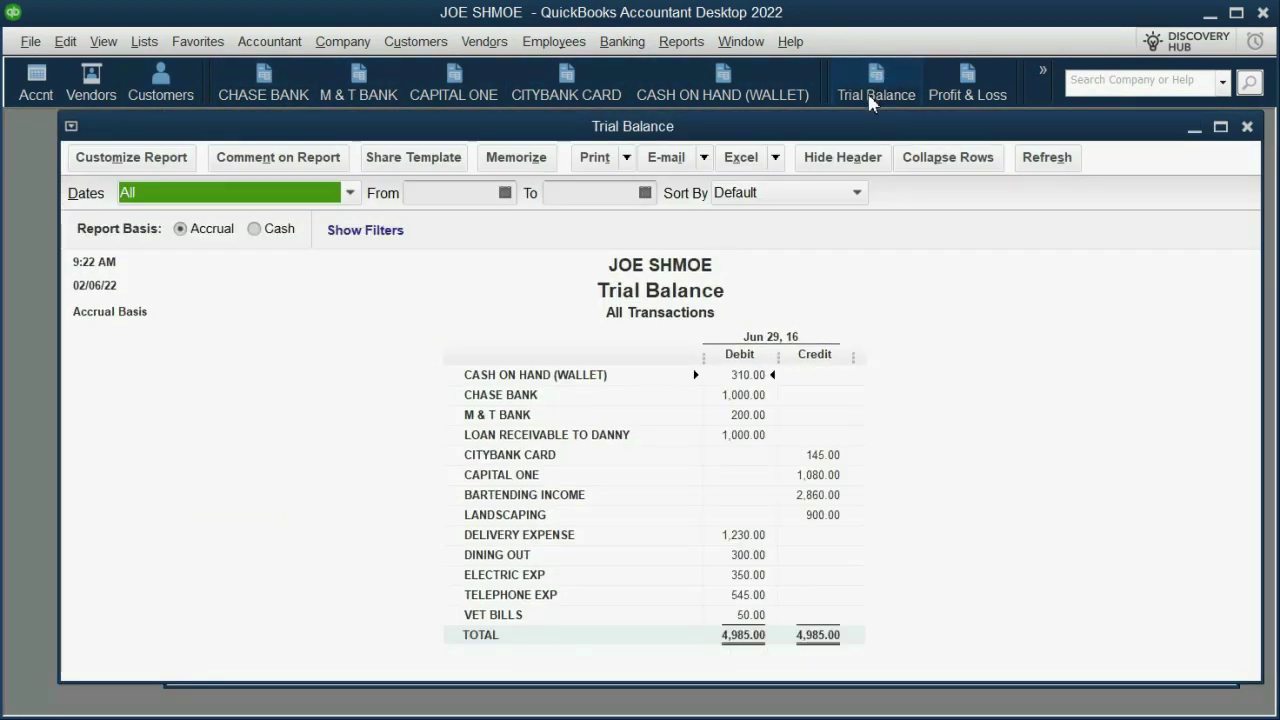
{"action": "left_click_drag", "start_coordinate": [1262, 350], "coordinate": [818, 371]}
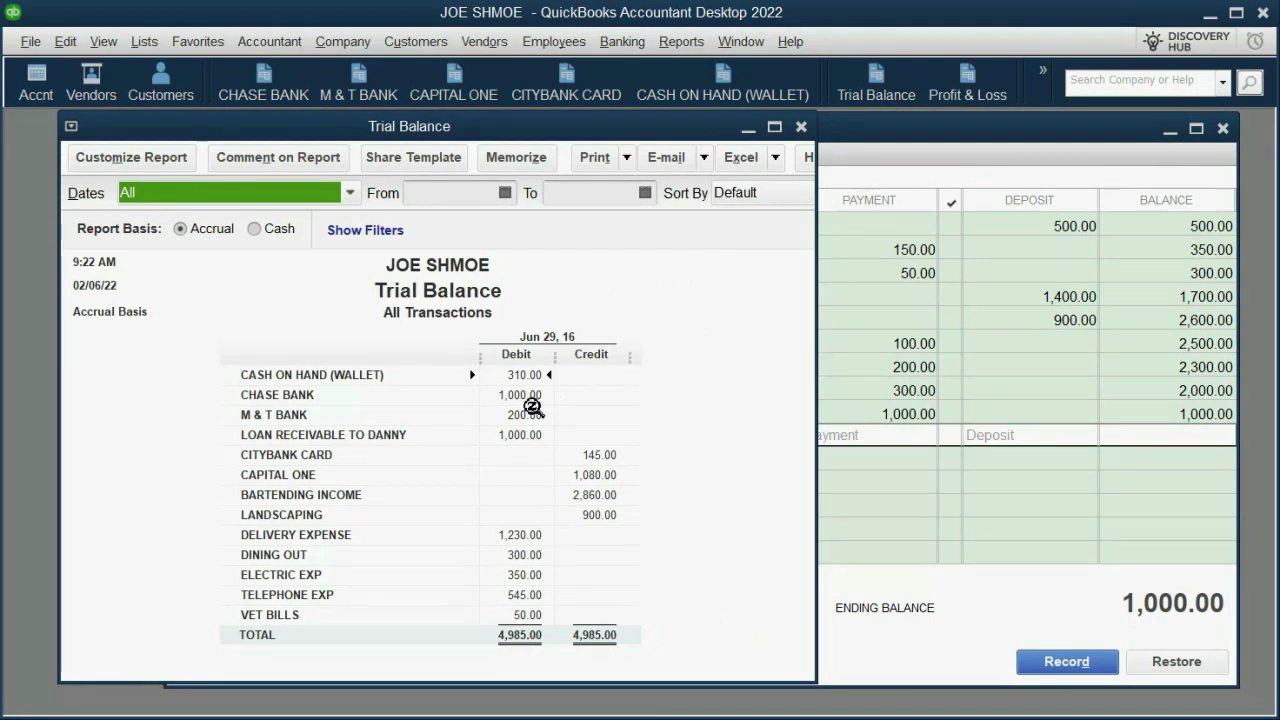
{"action": "left_click", "coordinate": [402, 440]}
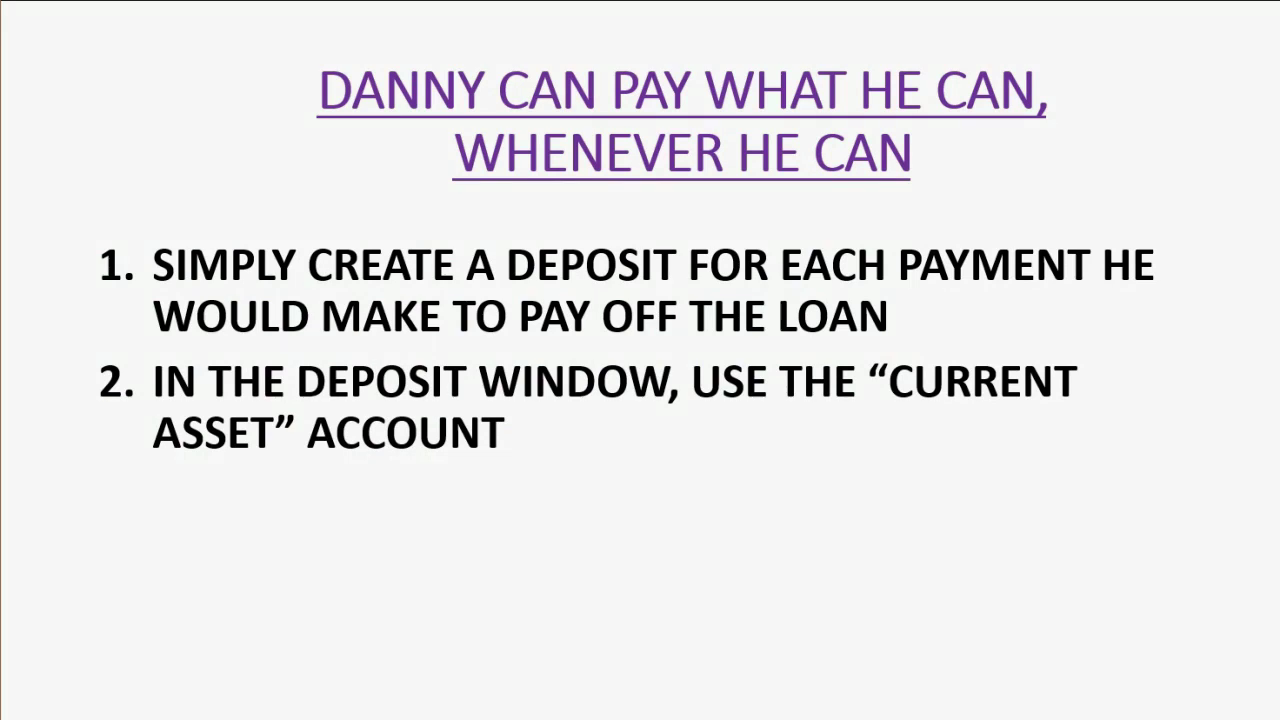
Step through the $400 loan-repayment example to the 'What will happen in the trial balance?' slide
{"action": "left_click", "coordinate": [1200, 237]}
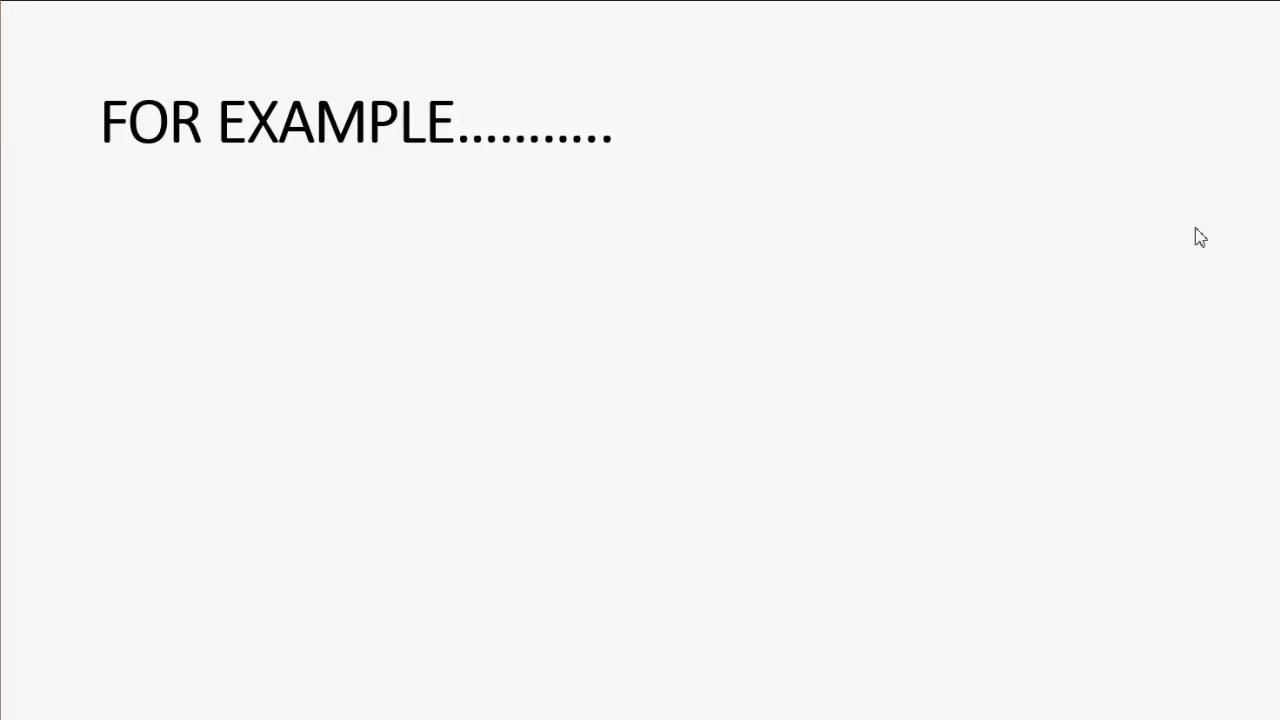
{"action": "left_click", "coordinate": [1200, 237]}
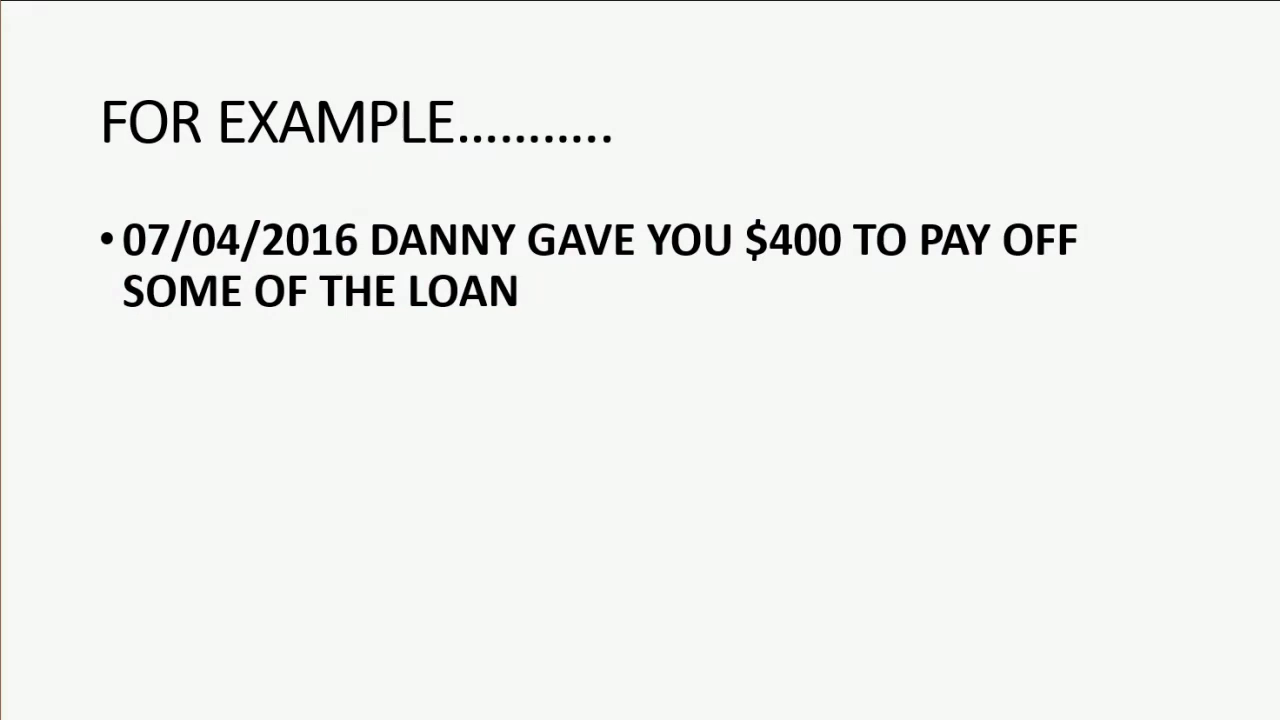
{"action": "key", "text": "Right"}
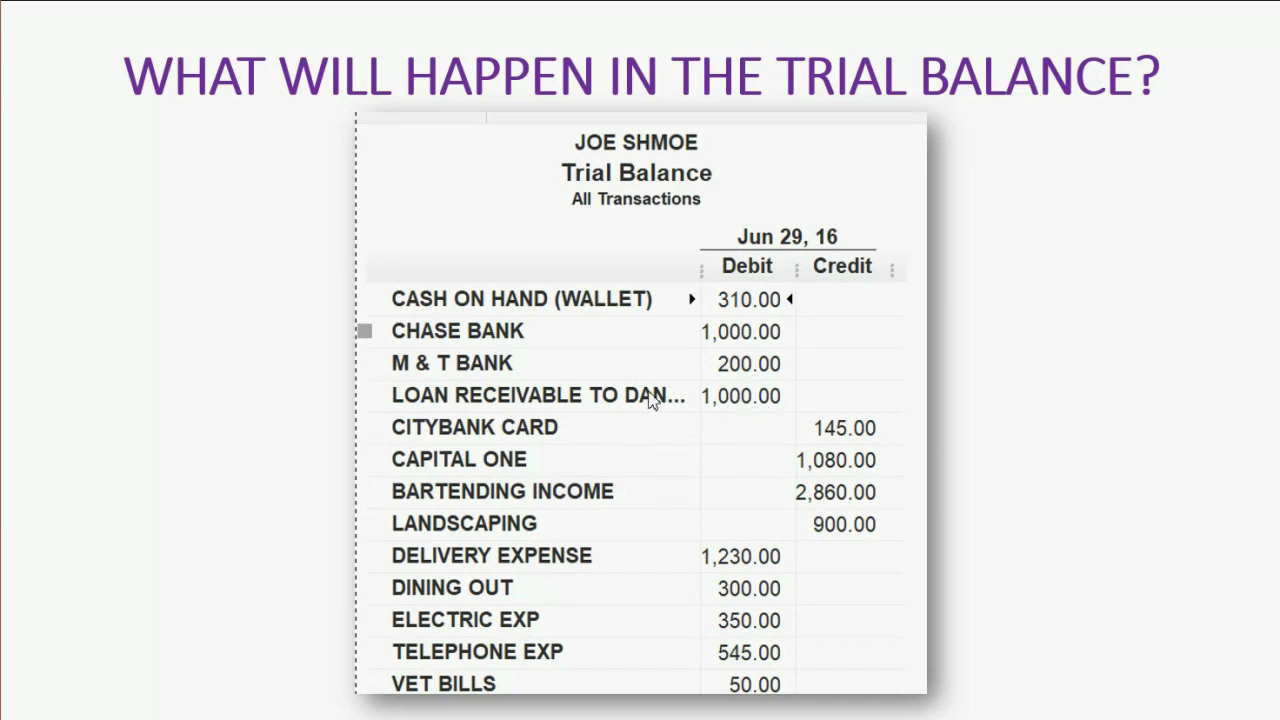
Reveal 600 on the loan receivable line and 1,400 on the Chase Bank line
{"action": "key", "text": "Right"}
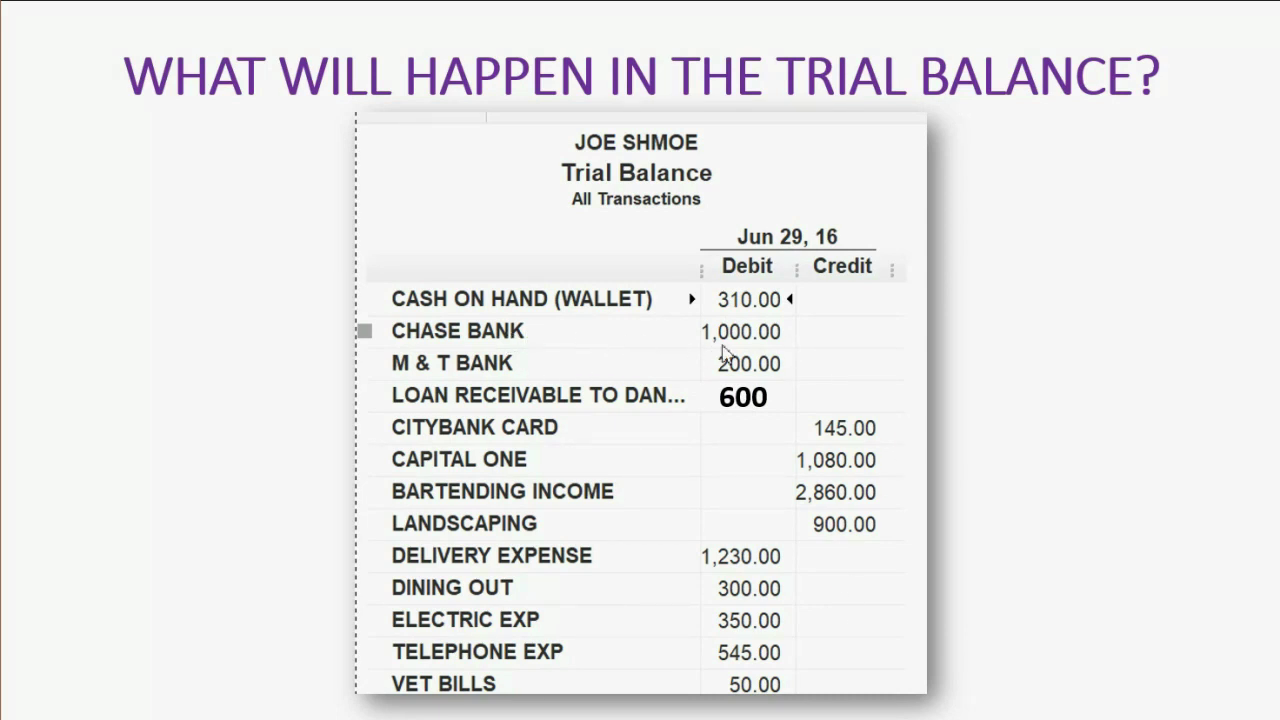
{"action": "left_click", "coordinate": [760, 338]}
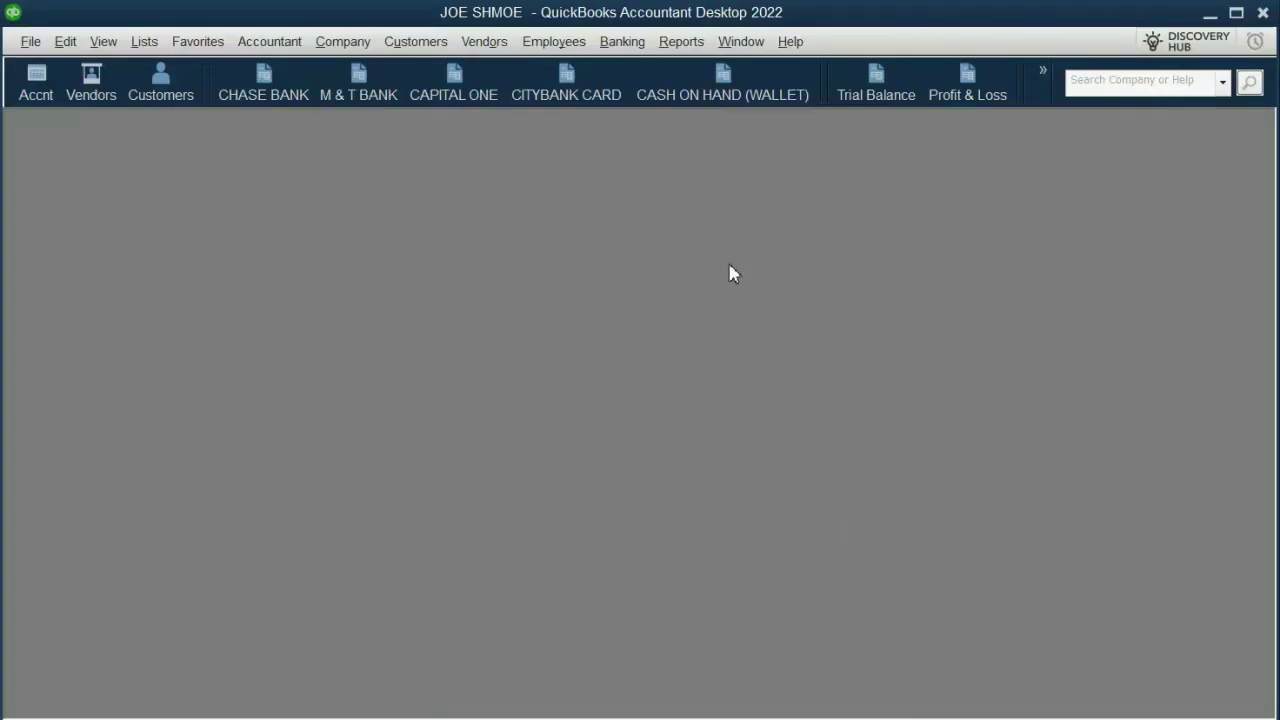
Start a 07/04/2016 Chase Bank register entry with the borrower as payee
{"action": "left_click", "coordinate": [265, 84]}
{"action": "left_click", "coordinate": [252, 437]}
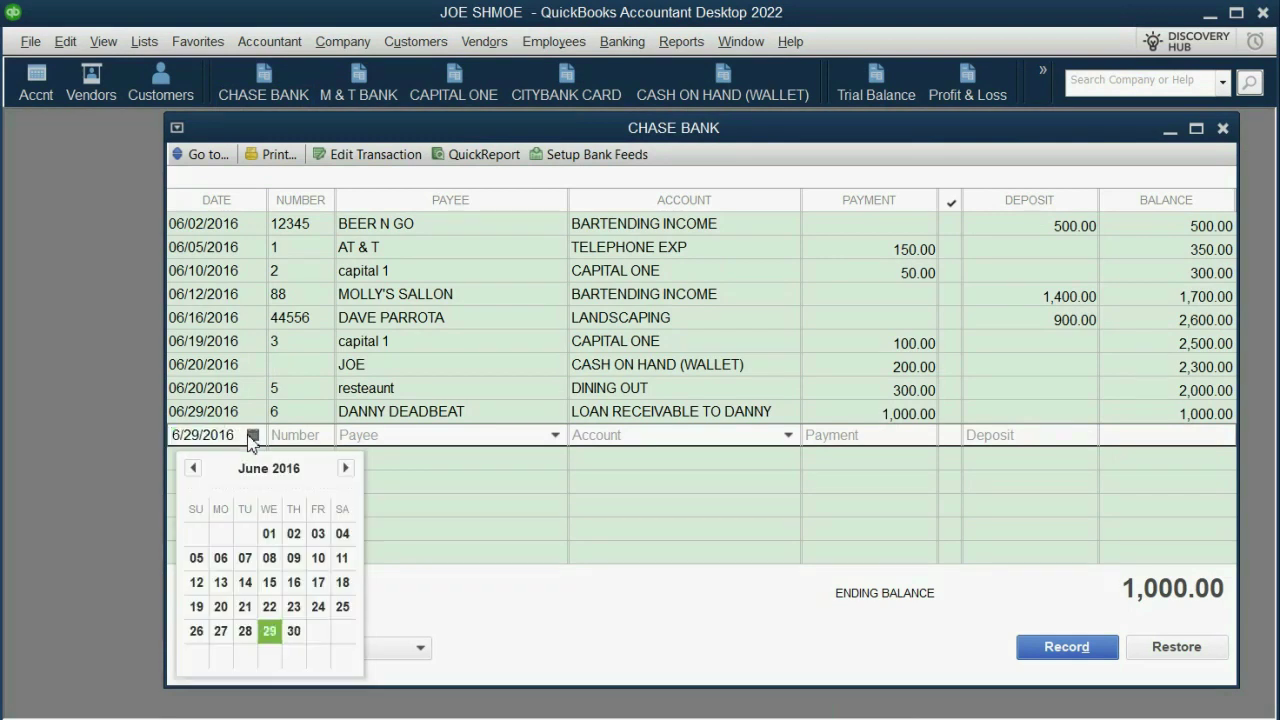
{"action": "left_click", "coordinate": [345, 469]}
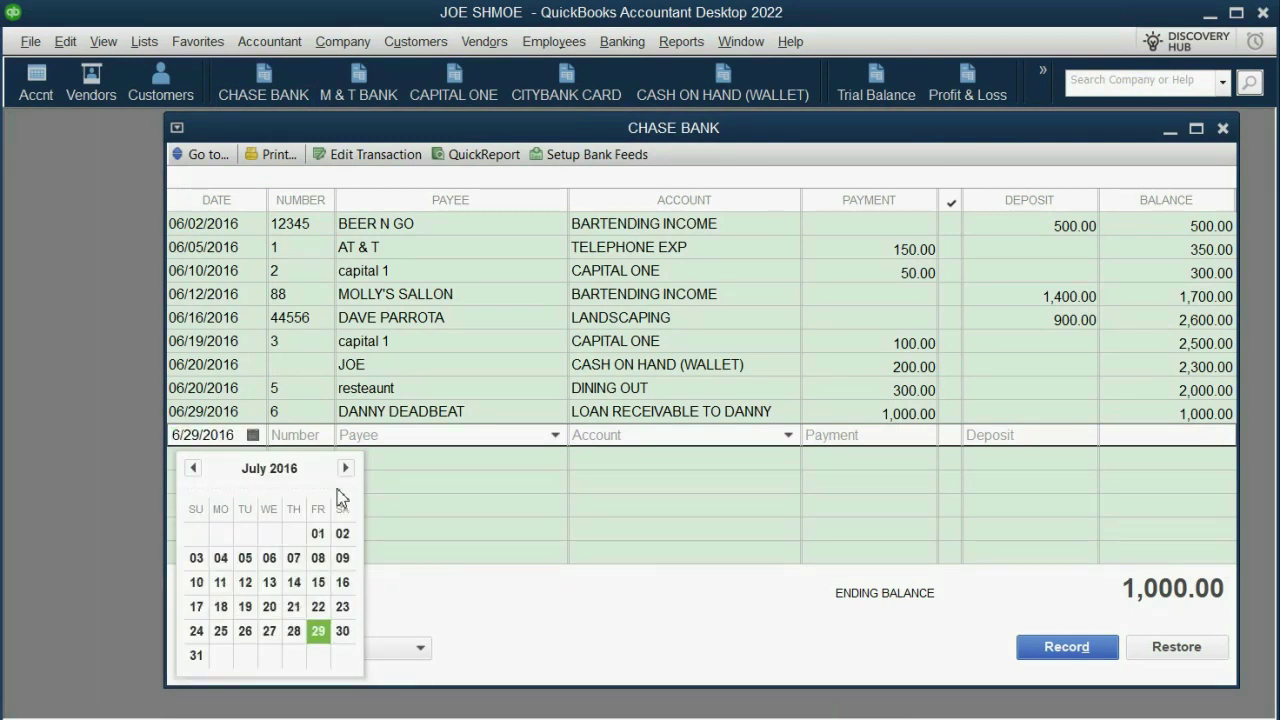
{"action": "left_click", "coordinate": [221, 558]}
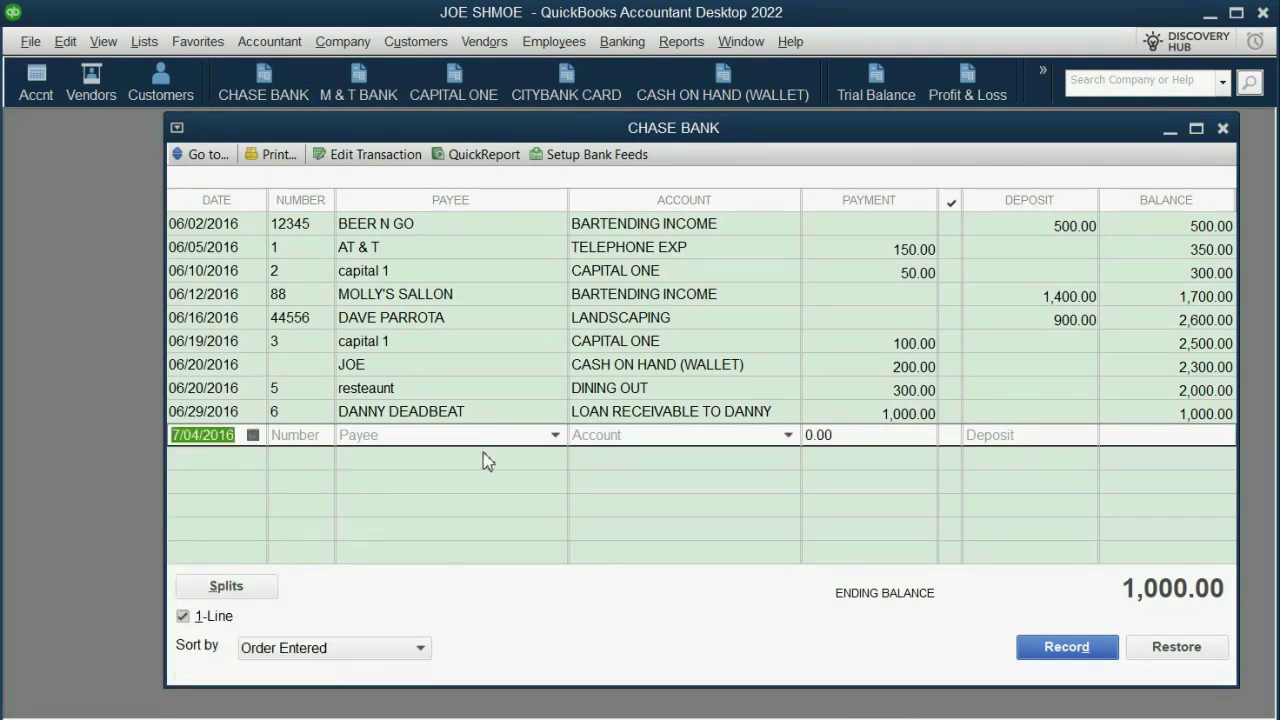
{"action": "left_click", "coordinate": [555, 436]}
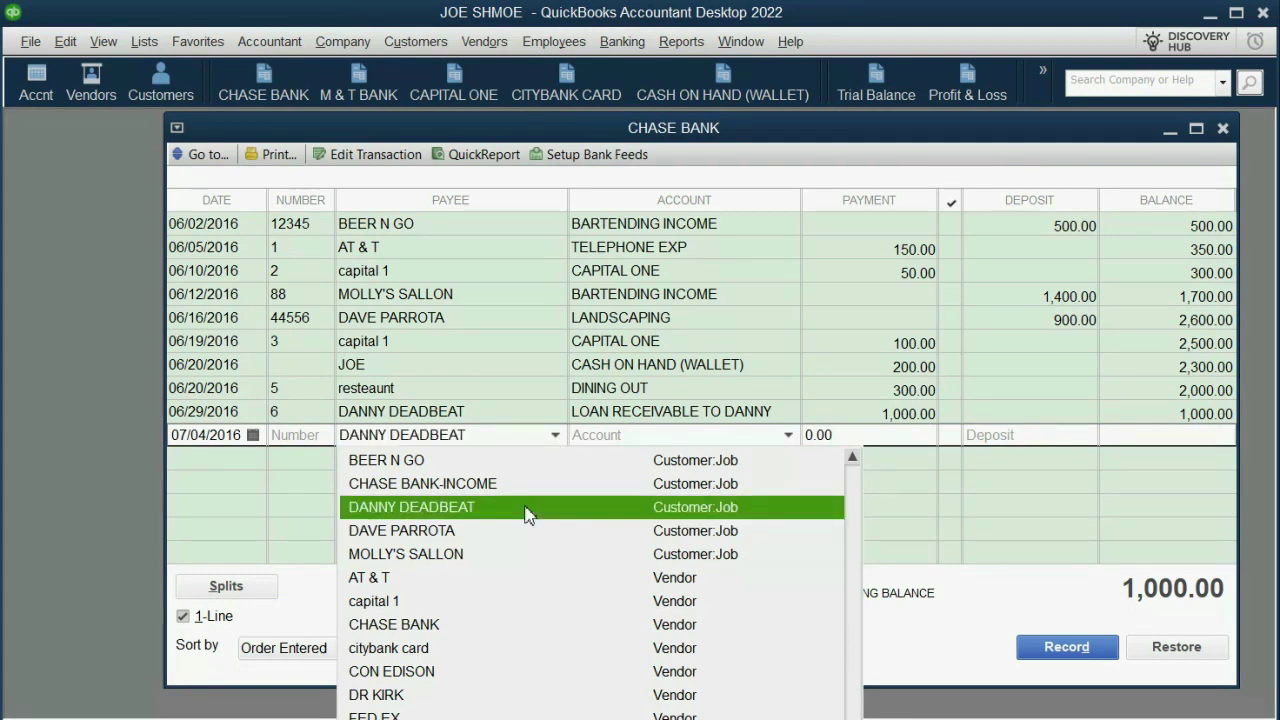
{"action": "left_click", "coordinate": [528, 507]}
Record a 400.00 deposit to the loan receivable account and open the Trial Balance
{"action": "left_click", "coordinate": [786, 437]}
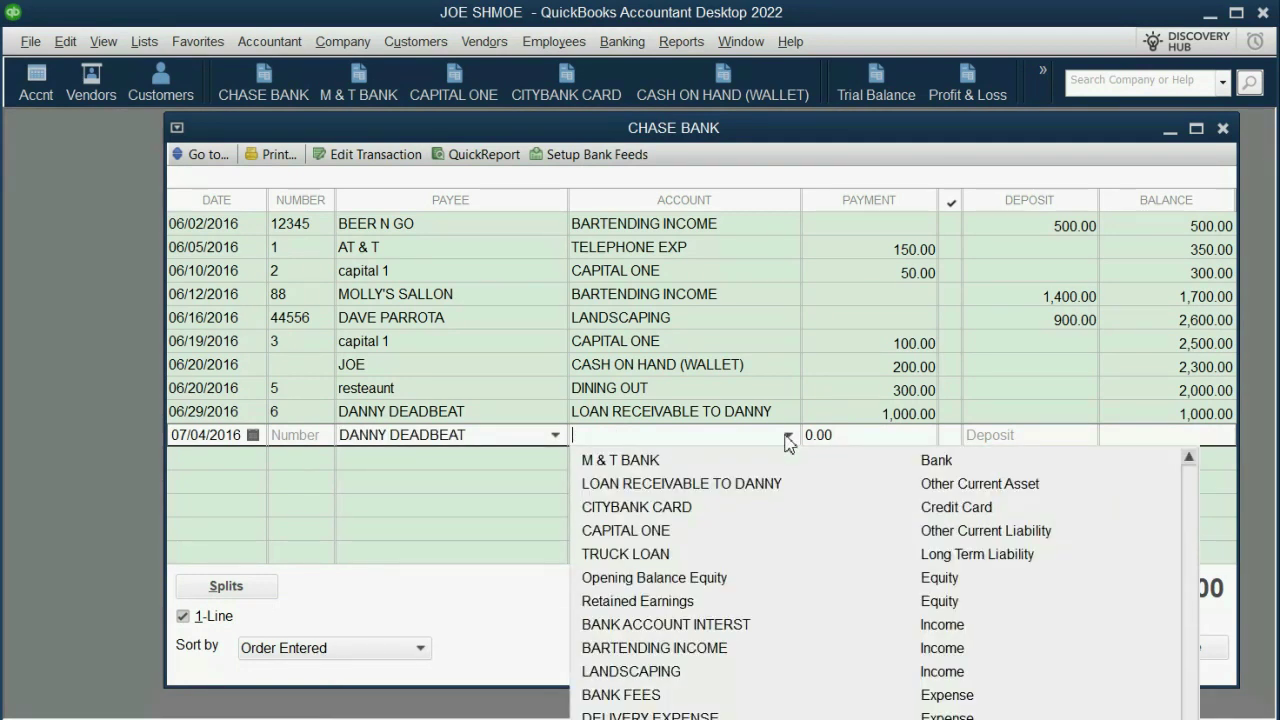
{"action": "left_click", "coordinate": [756, 486]}
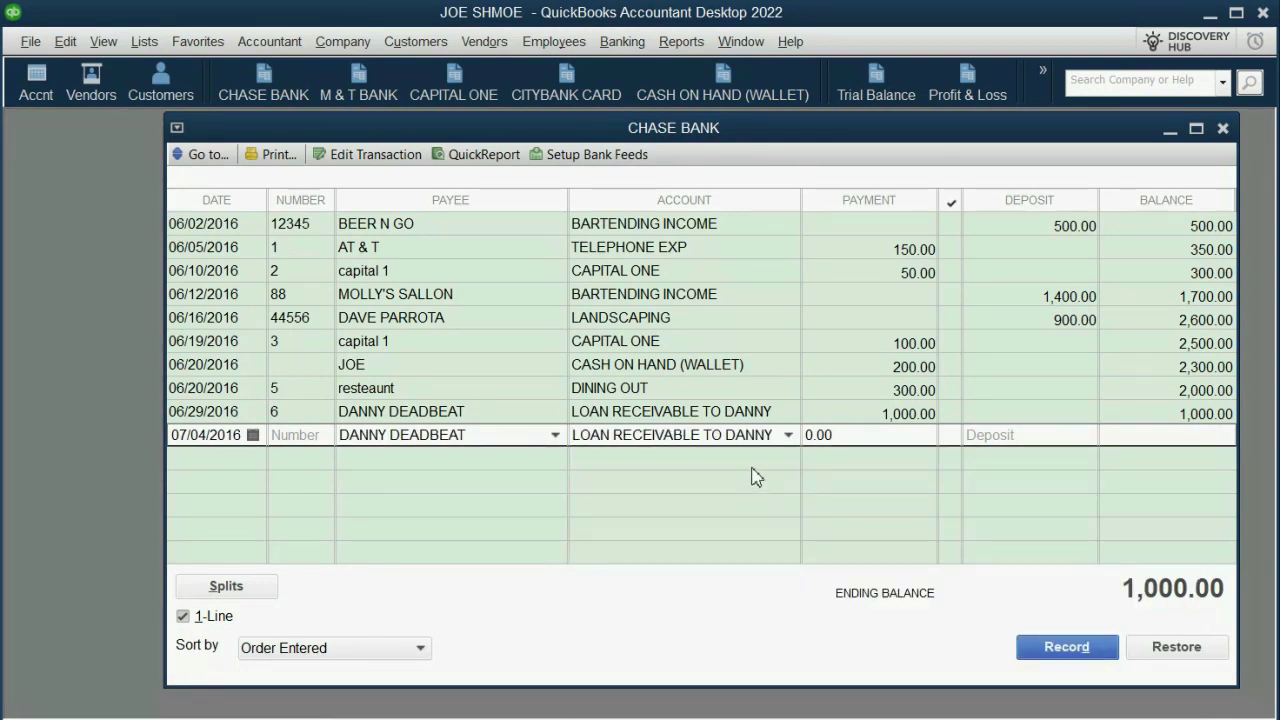
{"action": "left_click", "coordinate": [1001, 434]}
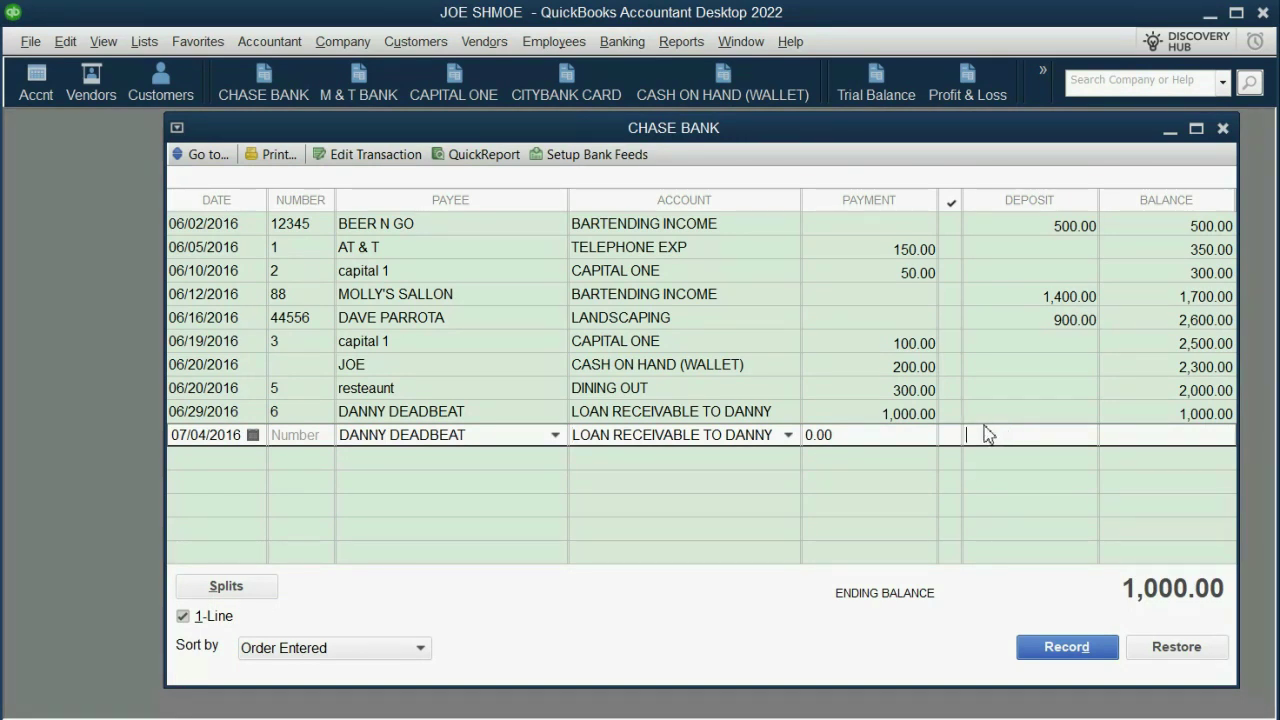
{"action": "type", "text": "400"}
{"action": "key", "text": "Return"}
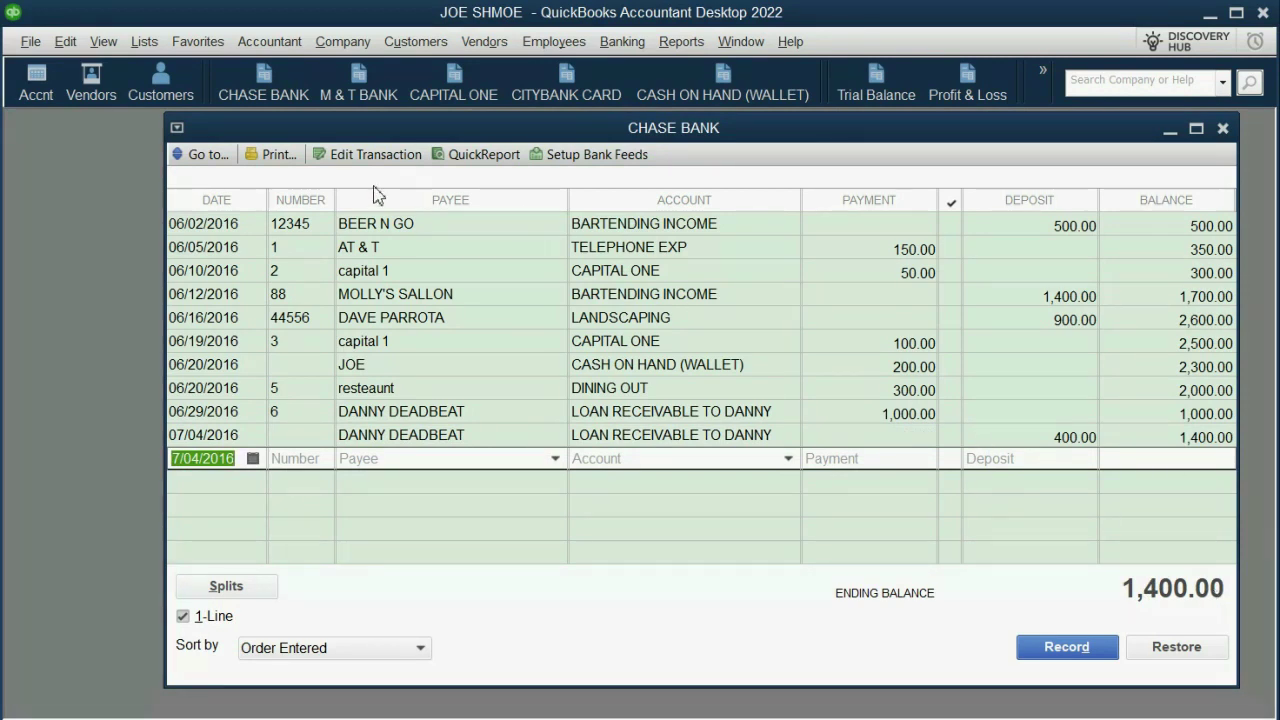
{"action": "left_click", "coordinate": [875, 92]}
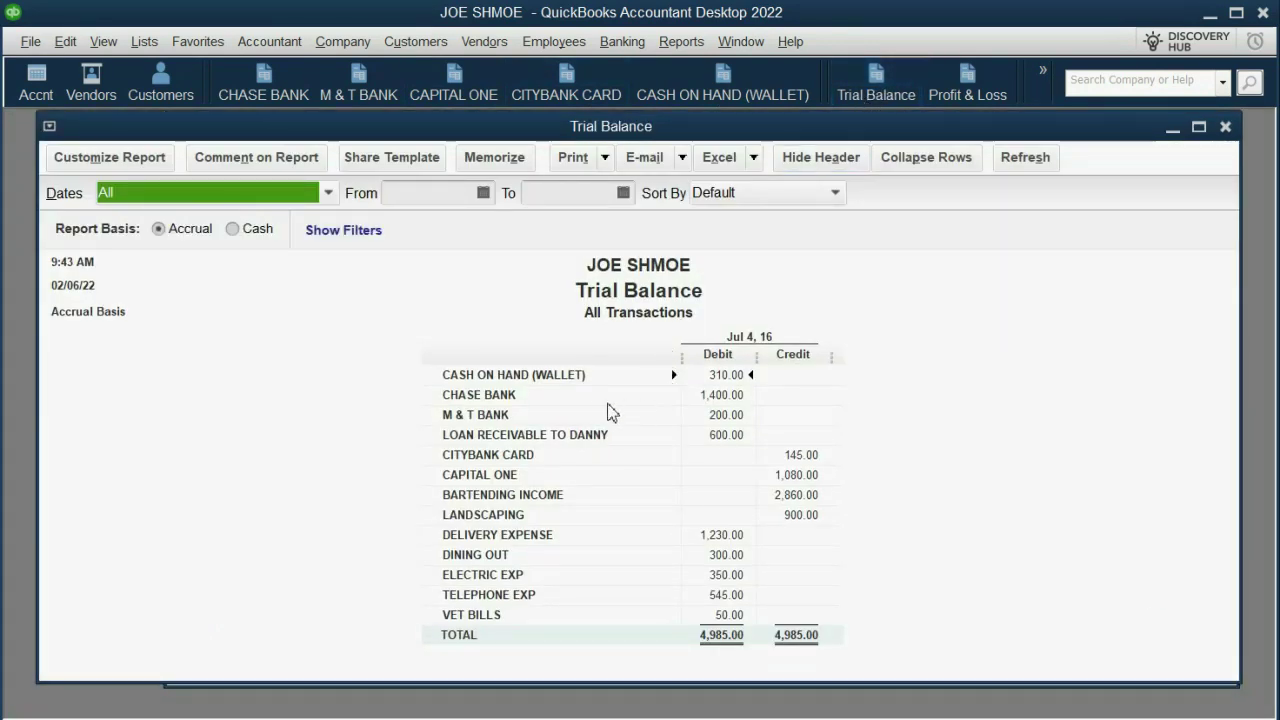
Drill into the 600.00 loan receivable balance to see the 1,000.00 check and 400.00 deposit
{"action": "left_click", "coordinate": [573, 405]}
{"action": "left_click", "coordinate": [709, 396]}
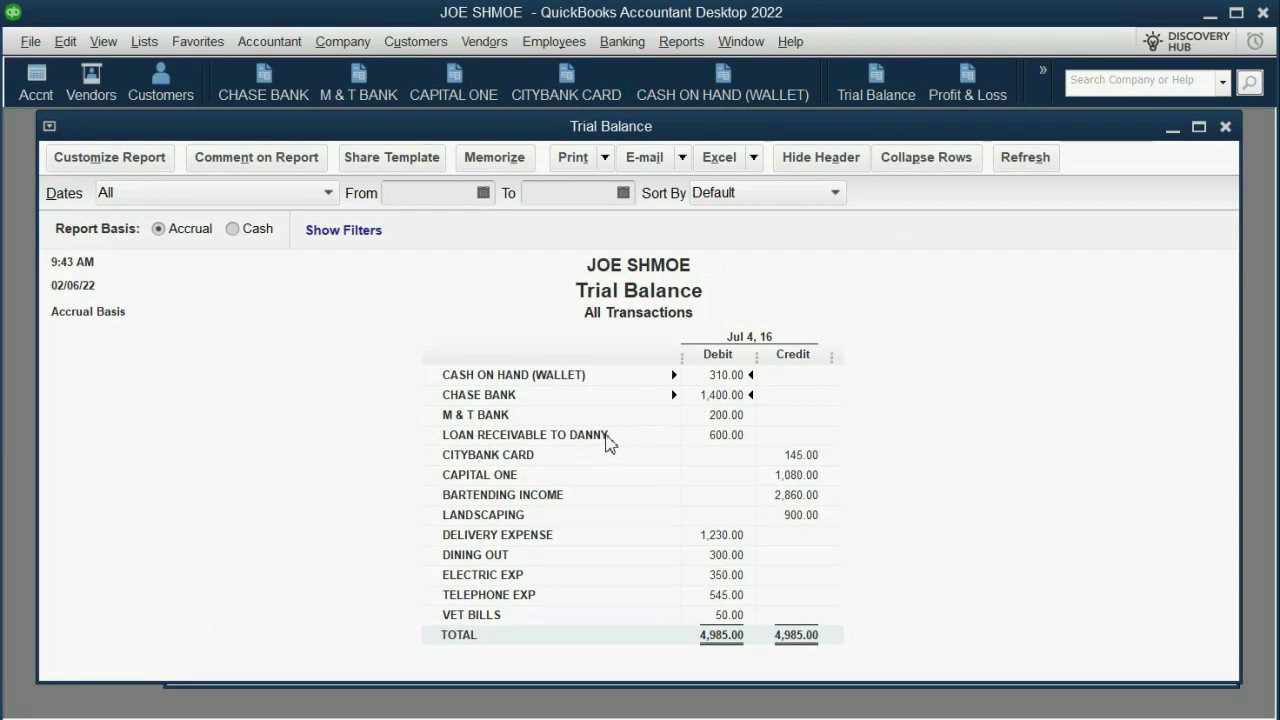
{"action": "left_click", "coordinate": [722, 436]}
{"action": "left_click", "coordinate": [732, 437]}
{"action": "double_click", "coordinate": [732, 437]}
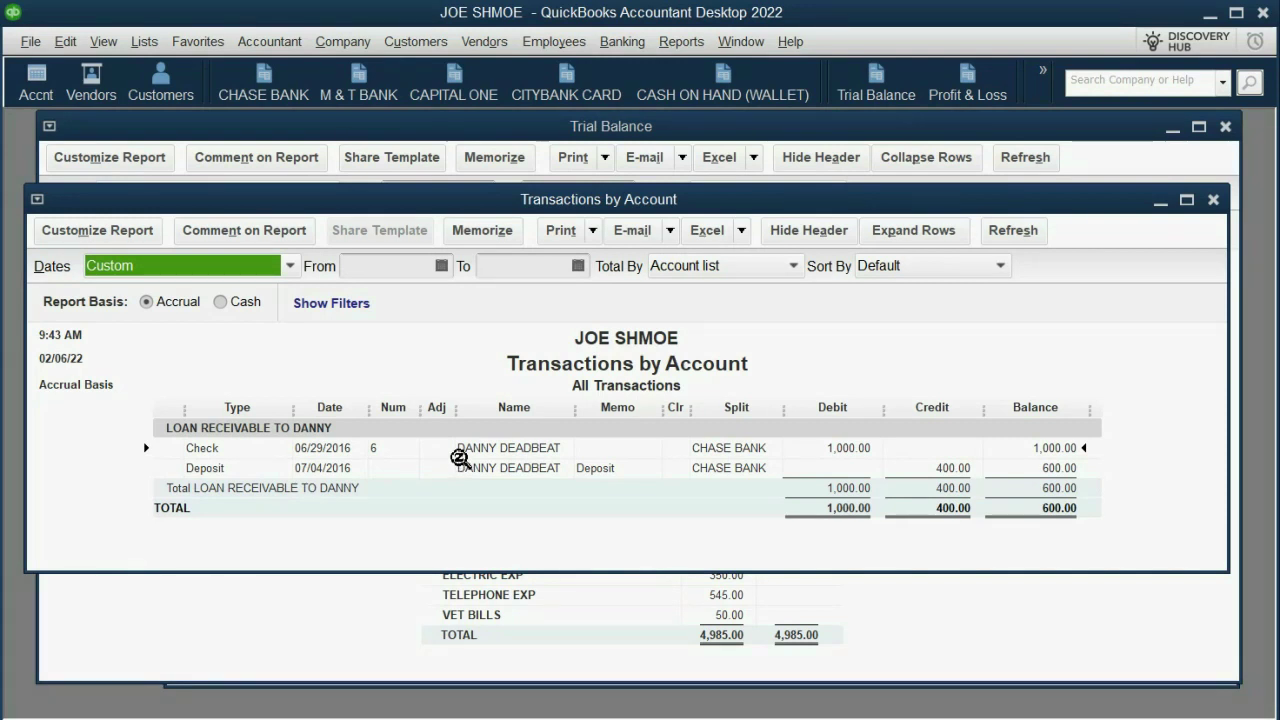
{"action": "left_click", "coordinate": [357, 455]}
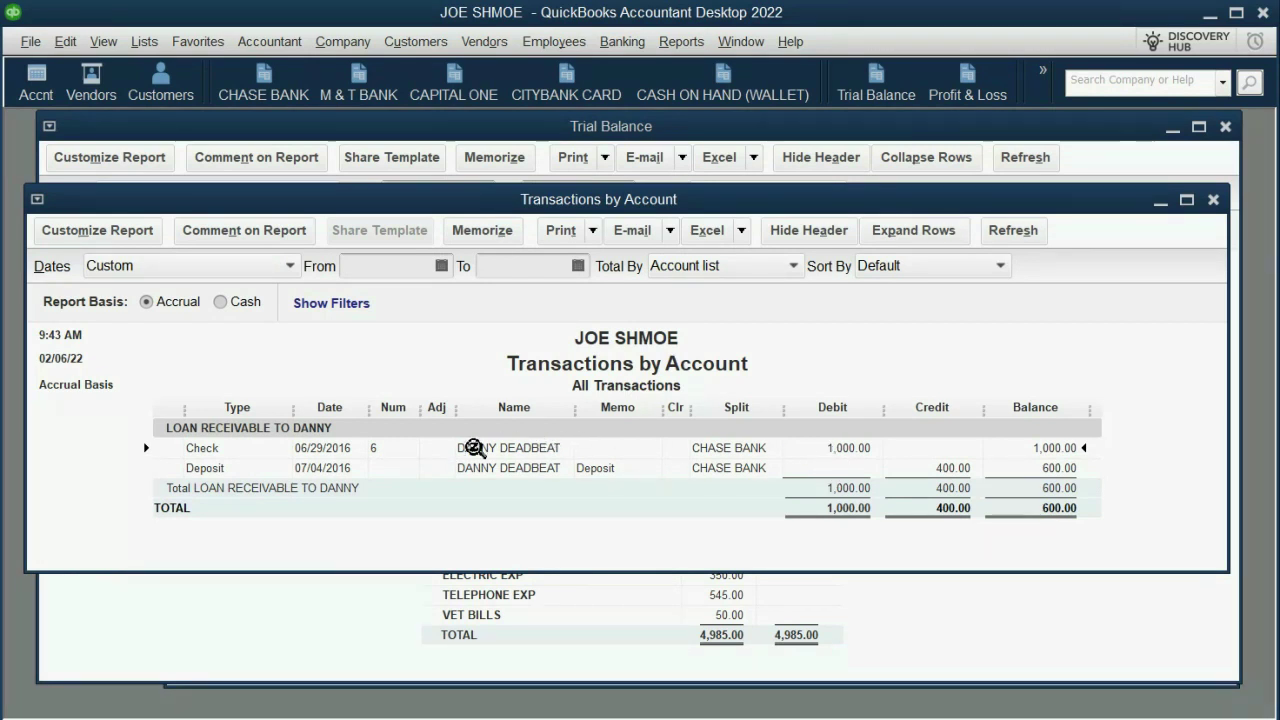
{"action": "left_click", "coordinate": [376, 473]}
{"action": "left_click", "coordinate": [941, 485]}
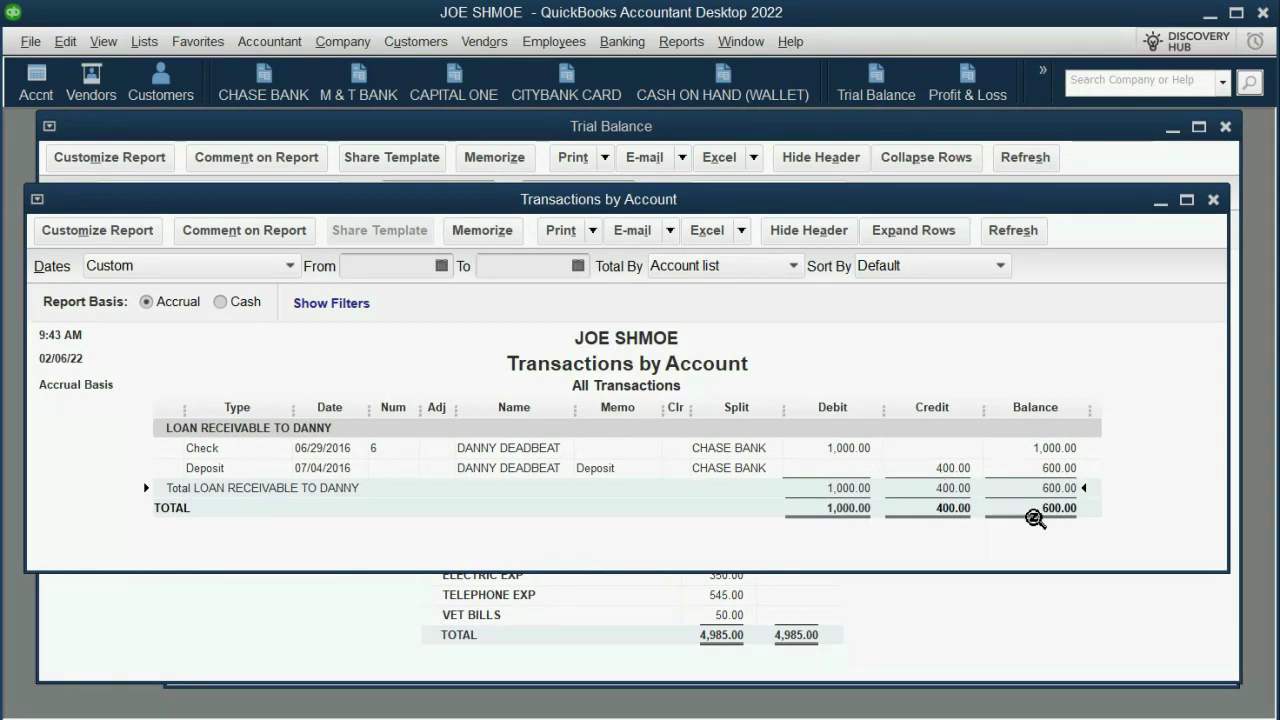